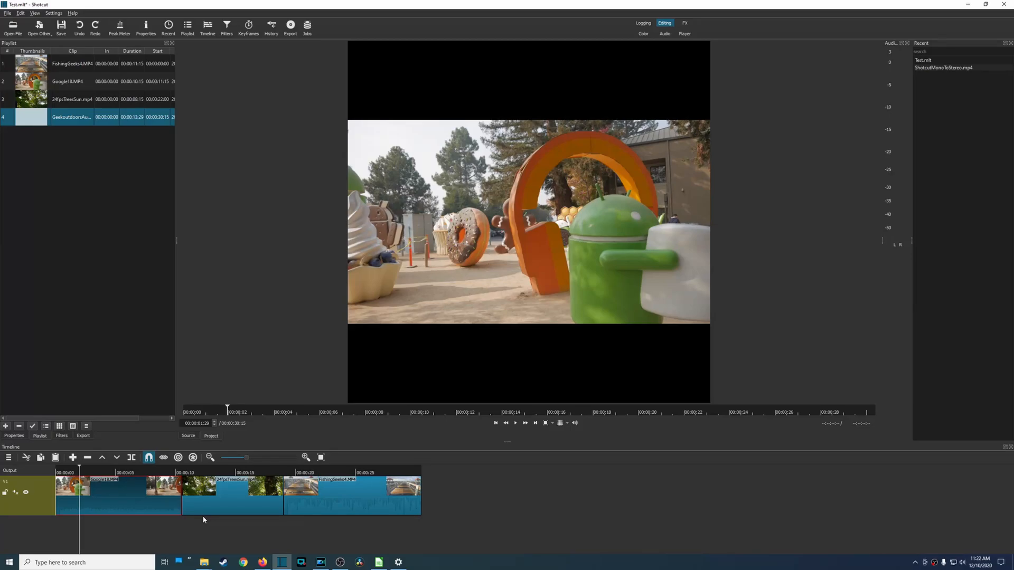
Step: Switch to the PowerDirector window, then bring up the Shotcut homepage in Firefox
click(320, 563)
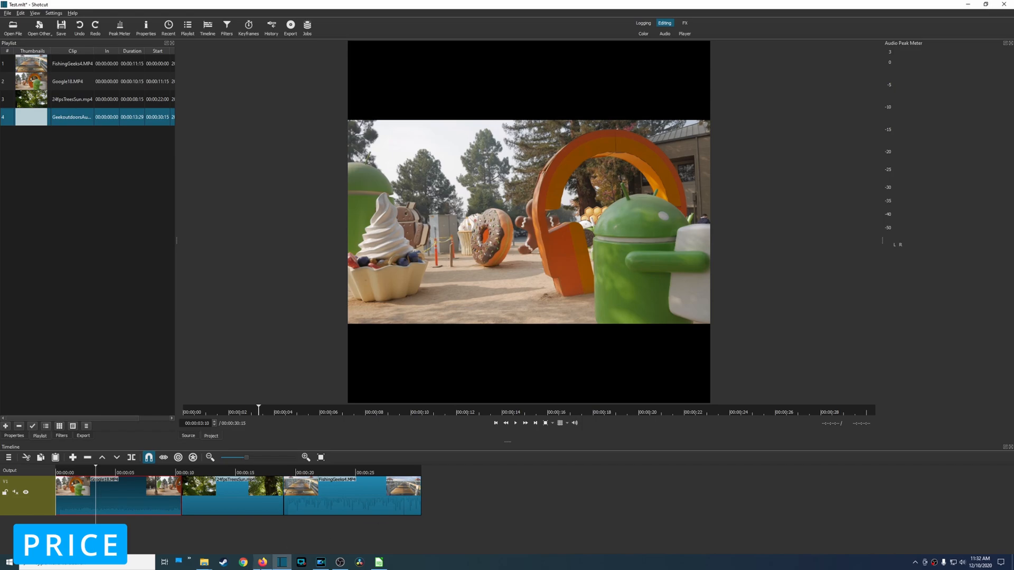
click(262, 563)
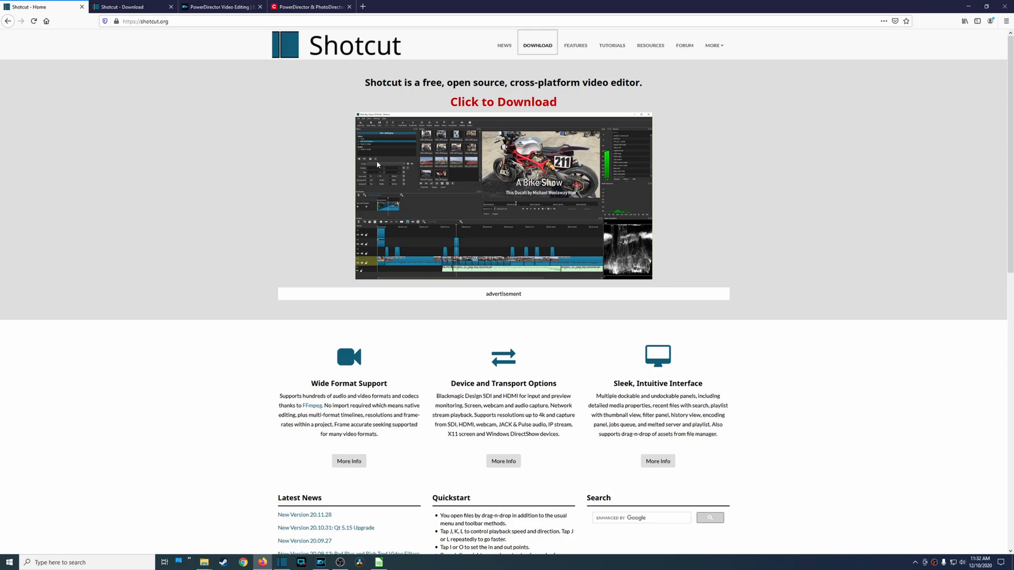
Step: Move to the next Firefox tab showing the Shotcut Download page
key(ctrl+Tab)
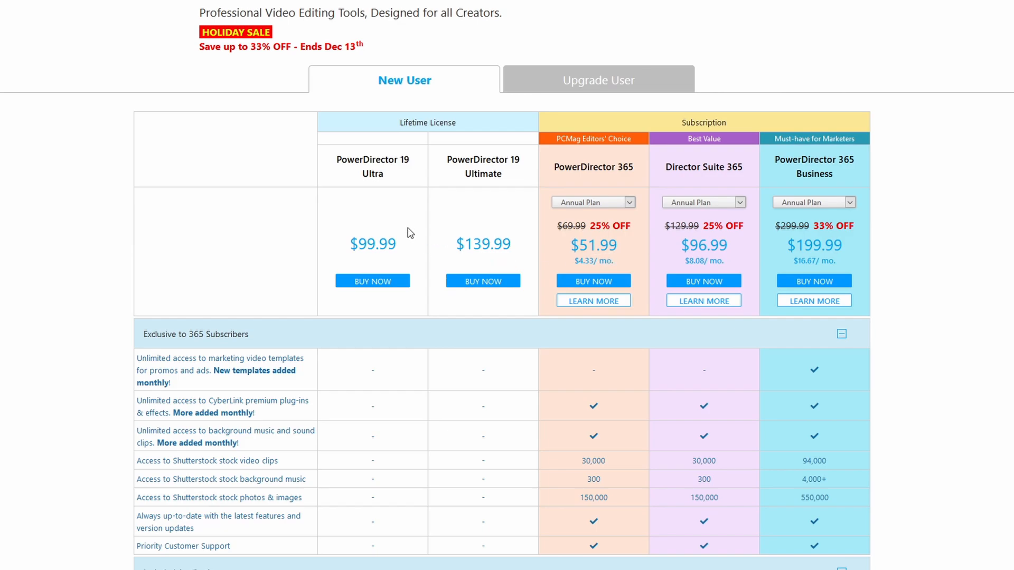
Step: Compare PowerDirector's Upgrade User and New User pricing and review its Specs system requirements
click(569, 88)
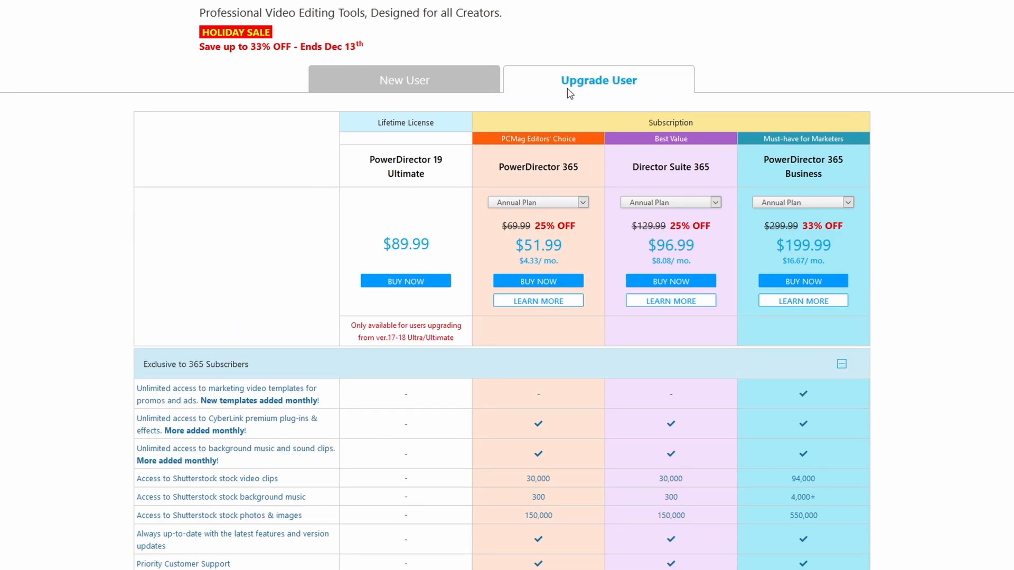
click(411, 83)
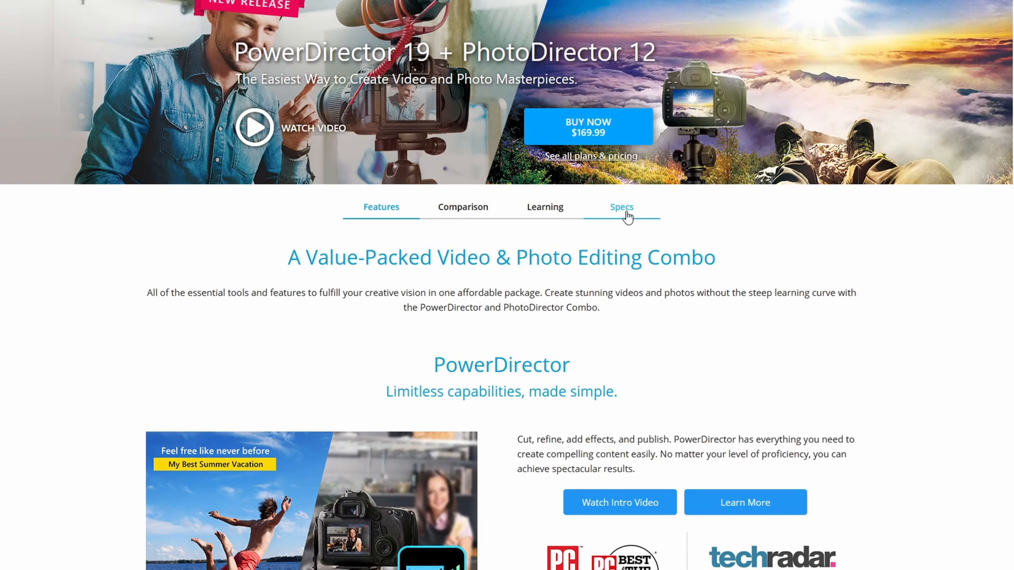
click(626, 208)
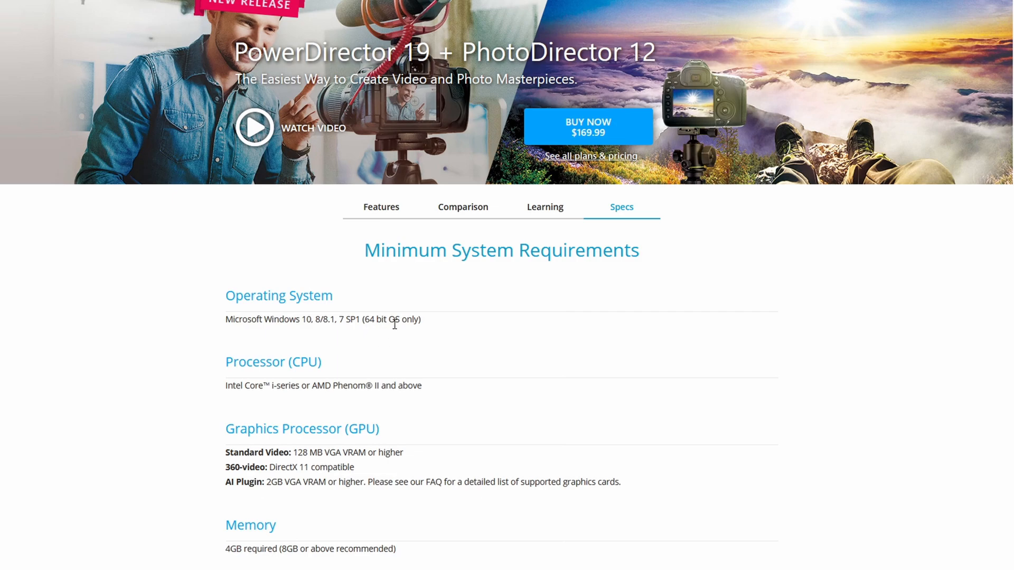
click(385, 214)
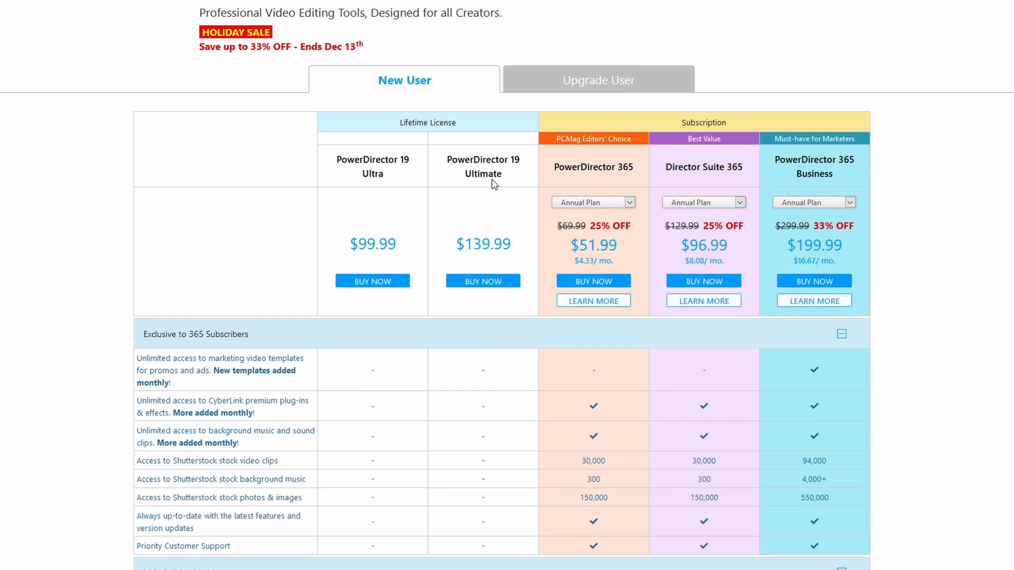
click(559, 82)
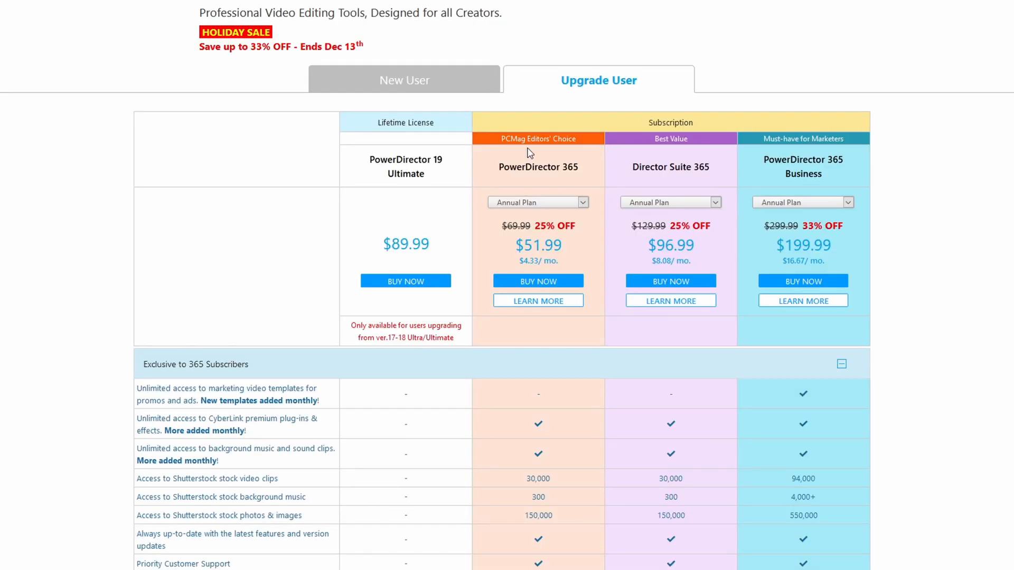
click(409, 81)
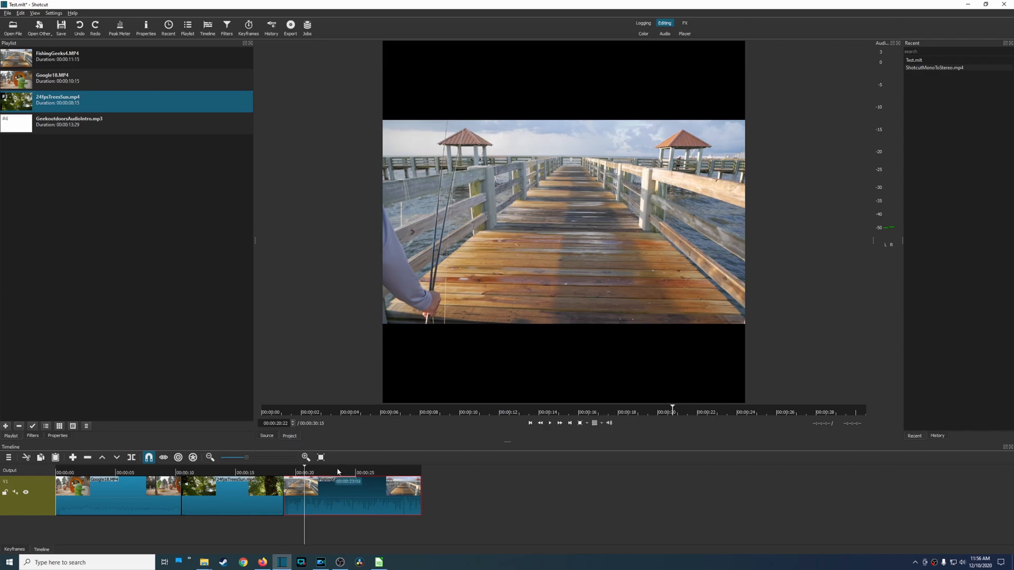
Step: Move the playhead to later points in the pier clip at the end of the timeline
click(339, 470)
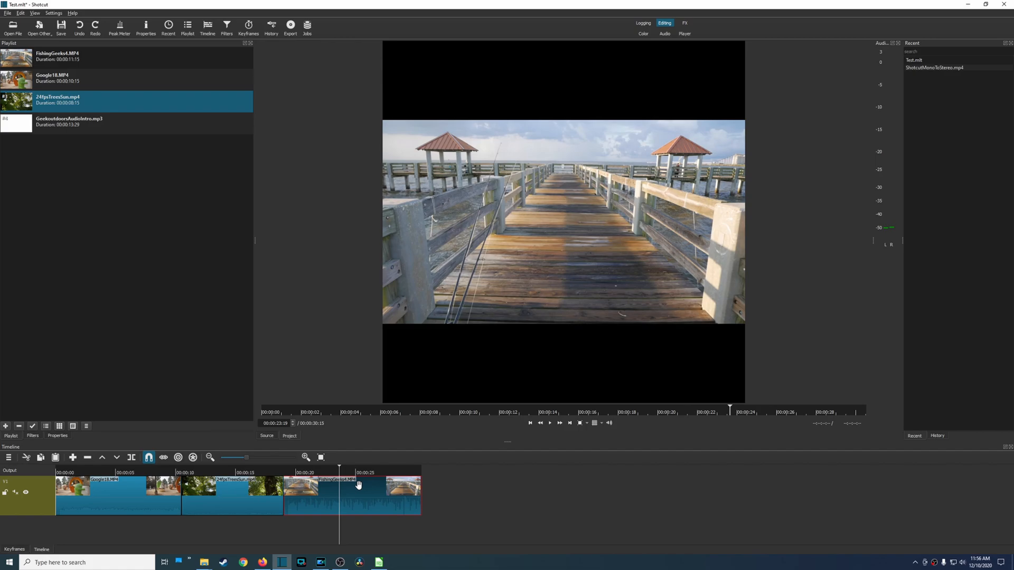
click(357, 473)
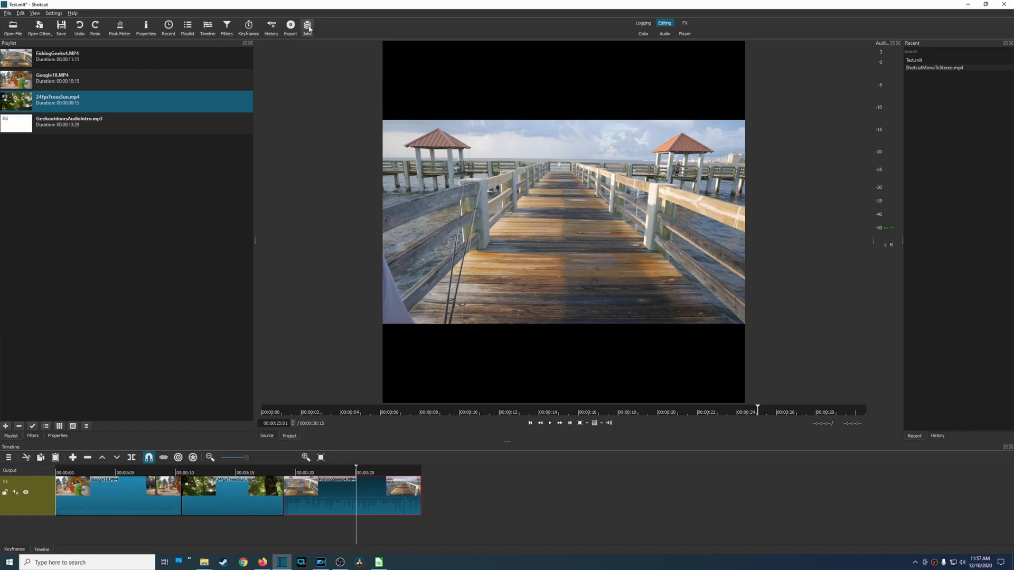
Step: Inspect the Properties of the trees clip and the first Google18 clip on the timeline
click(33, 435)
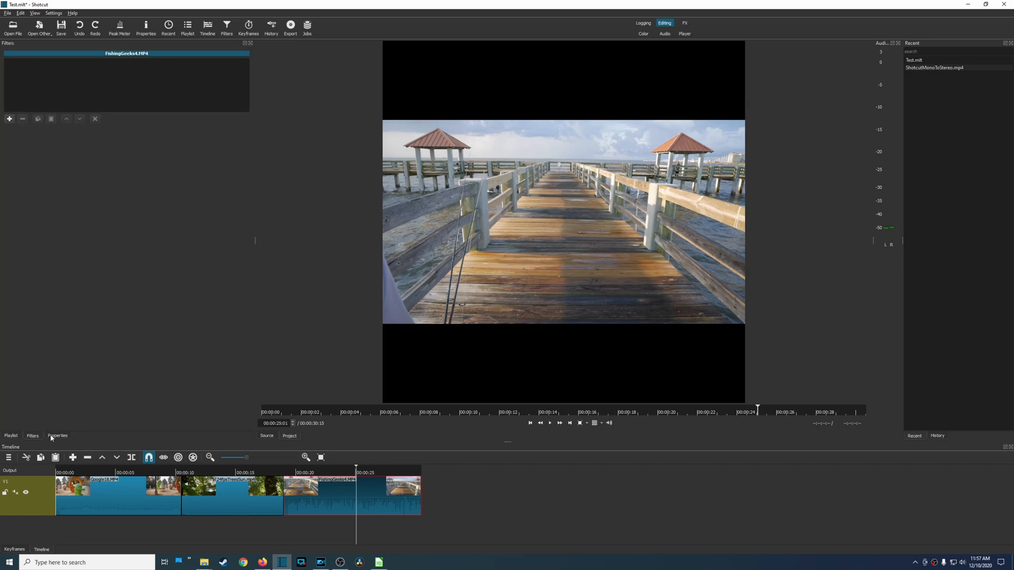
click(230, 496)
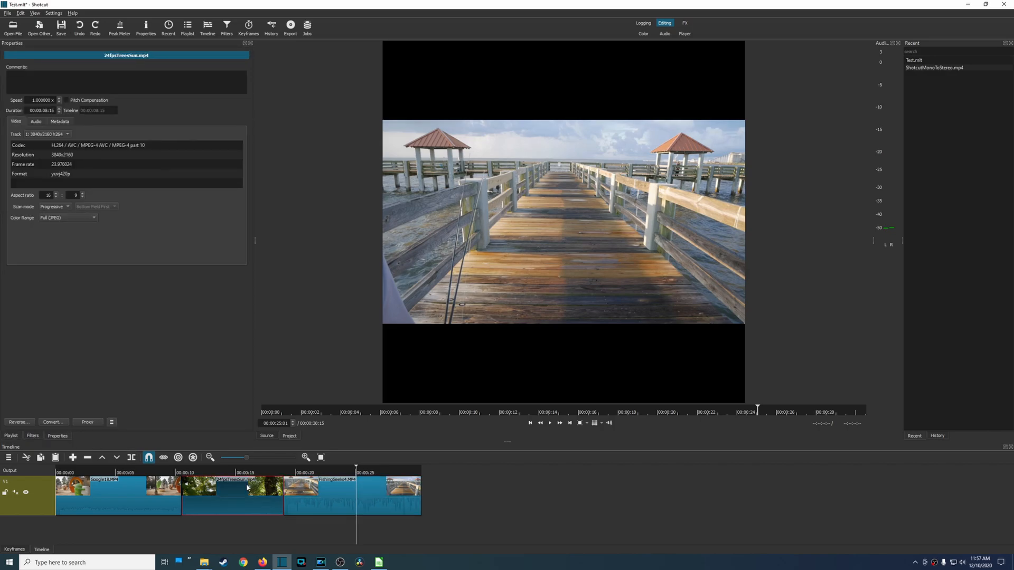
click(236, 472)
click(148, 473)
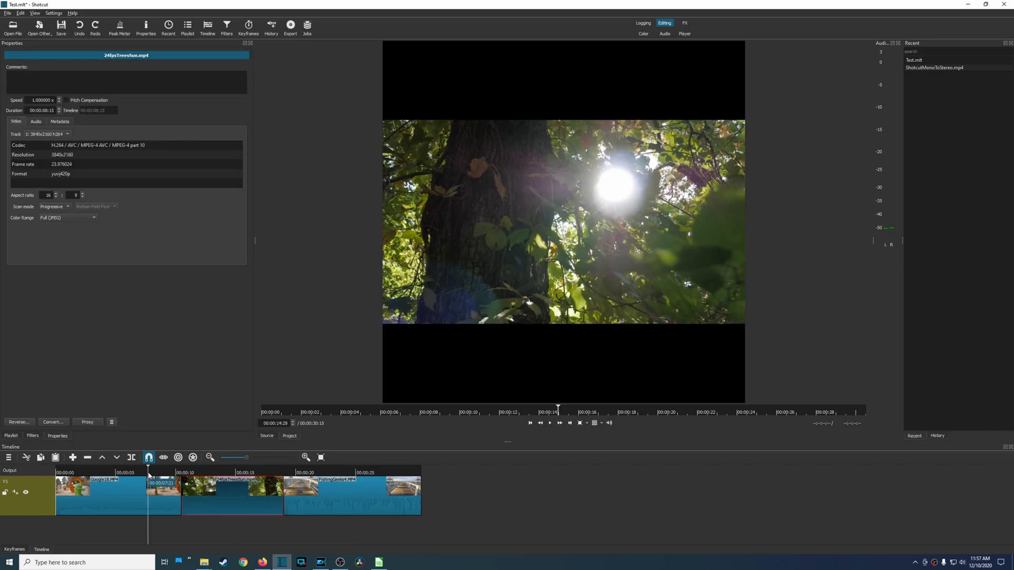
click(137, 489)
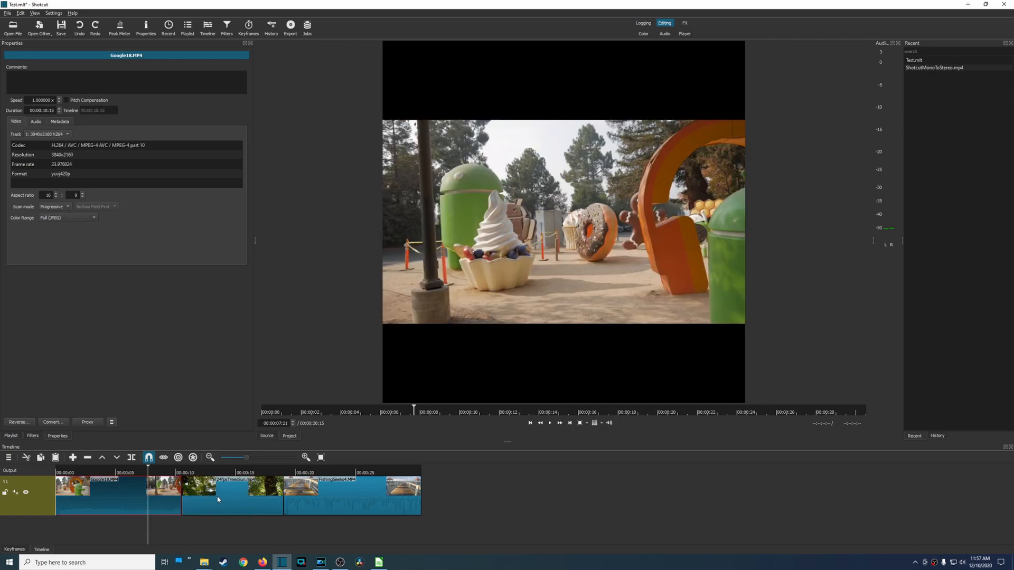
Step: Inspect the trees and FishingGeeks4 pier clips' properties, then return to the Playlist panel
click(227, 472)
click(236, 493)
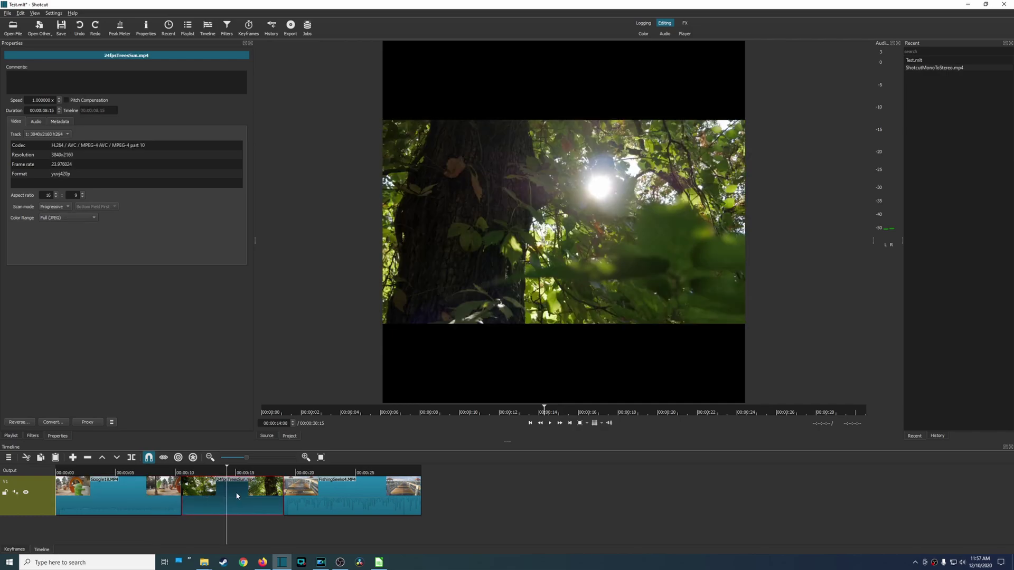
click(325, 474)
click(331, 498)
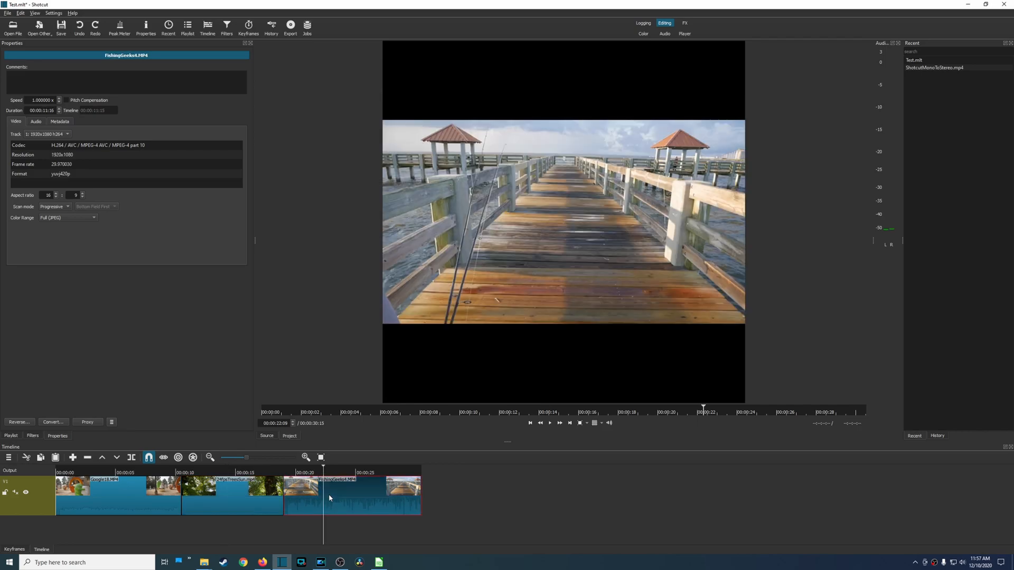
key(ctrl+1)
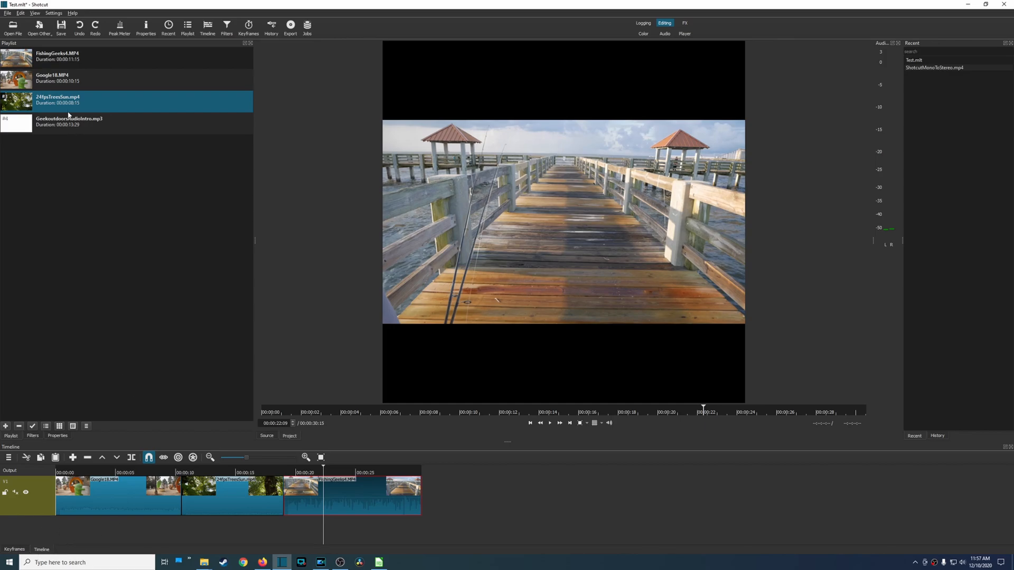
Step: Undo a stray clip drop and add a new empty video track V2 via Track Operations
mouse_move(67, 113)
mouse_down()
mouse_move(77, 541)
mouse_move(116, 538)
mouse_up()
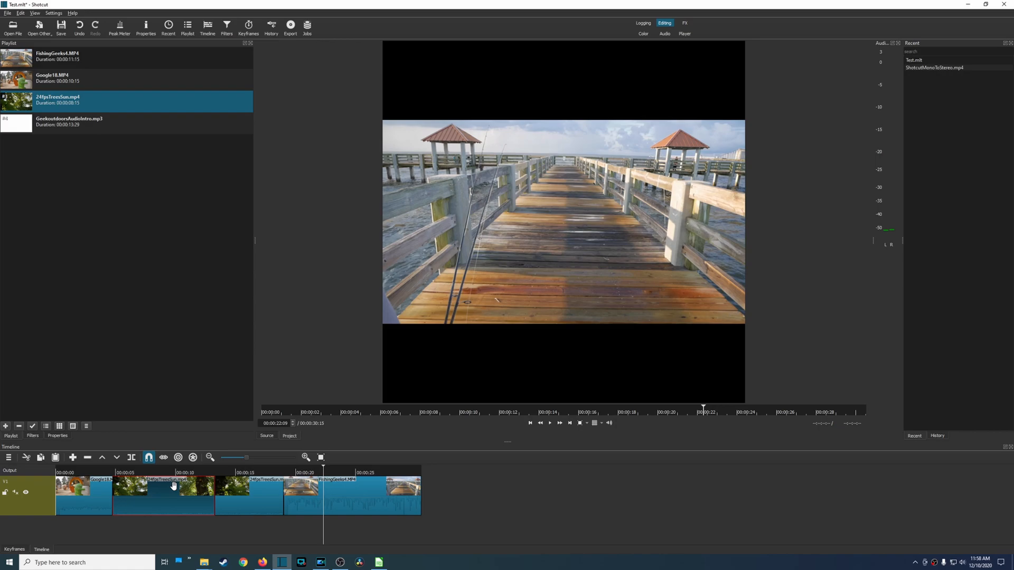
key(ctrl+z)
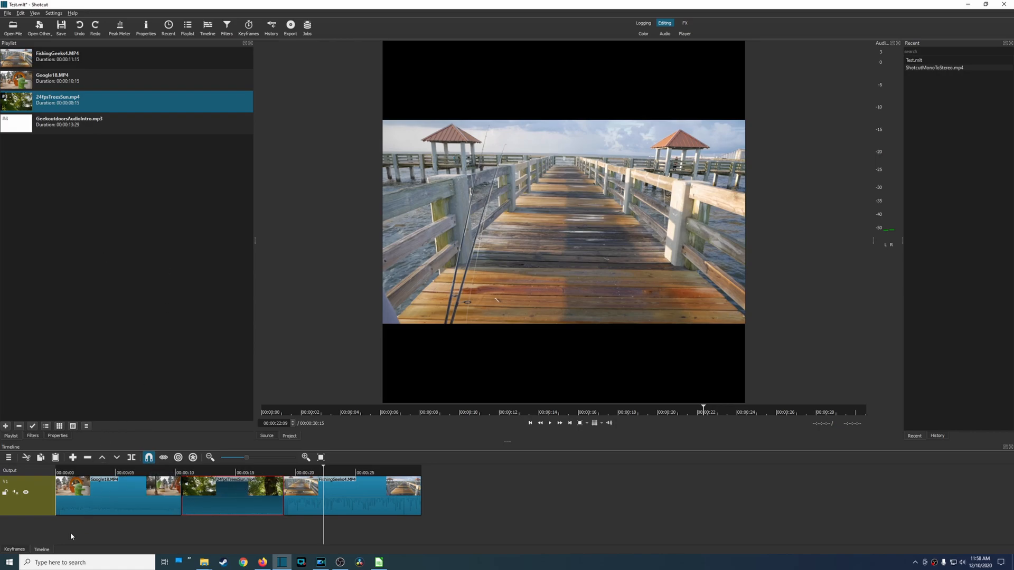
right_click(38, 504)
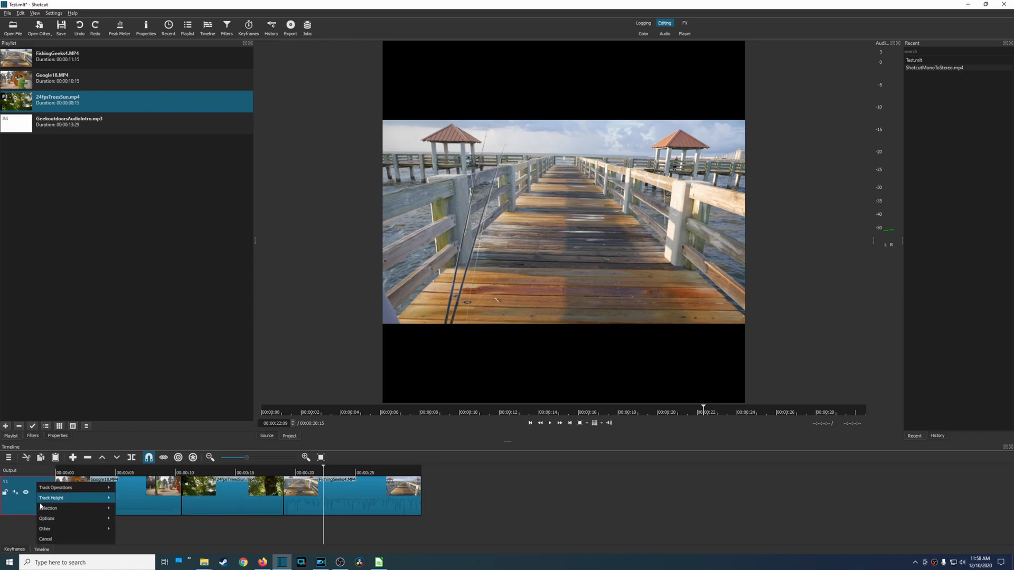
mouse_move(55, 487)
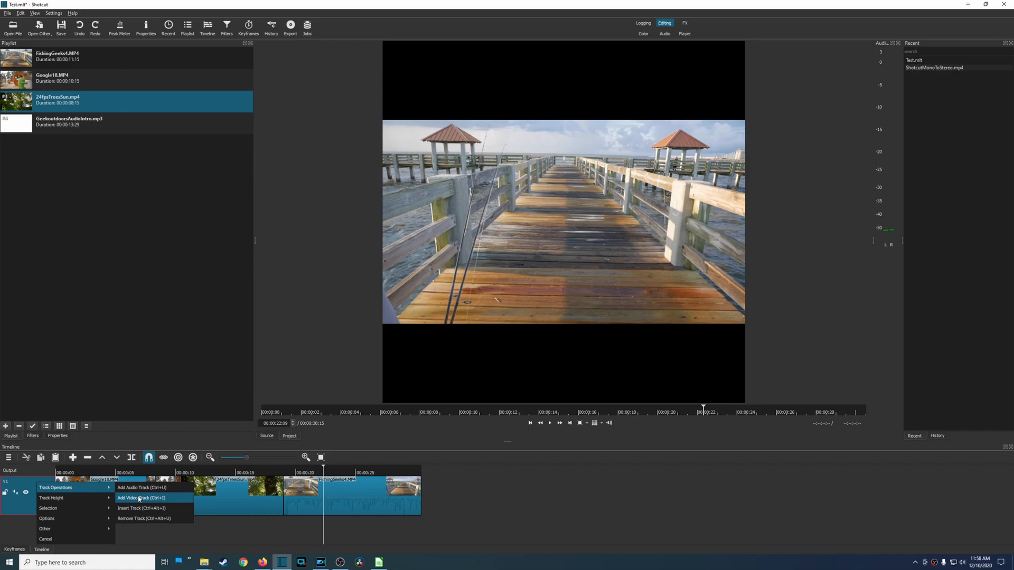
click(139, 498)
Step: Place 24fpsTreesSun.mp4 on track V2 near the timeline start and preview it
drag(46, 104, 120, 492)
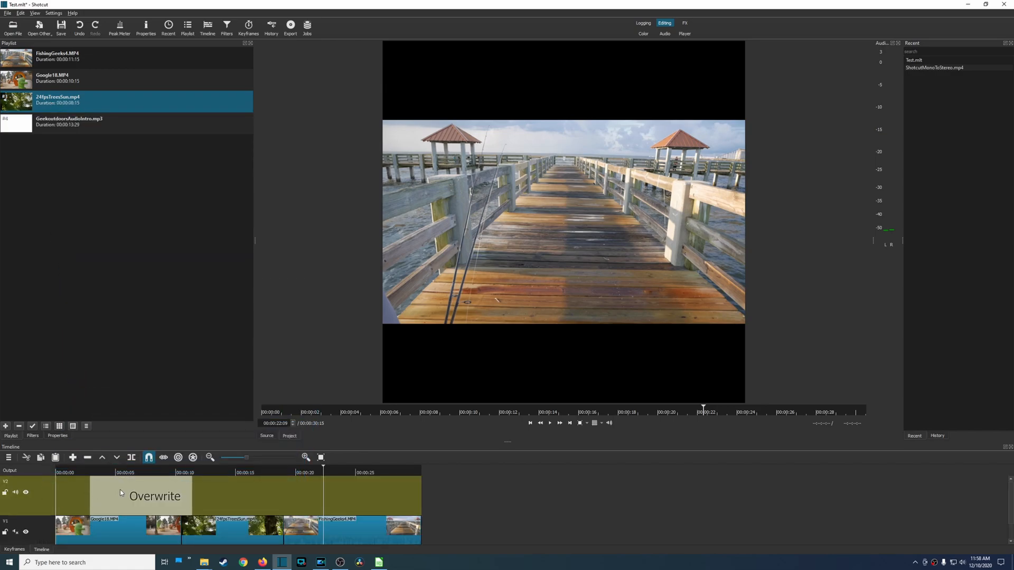
drag(119, 492, 129, 497)
click(114, 473)
click(139, 497)
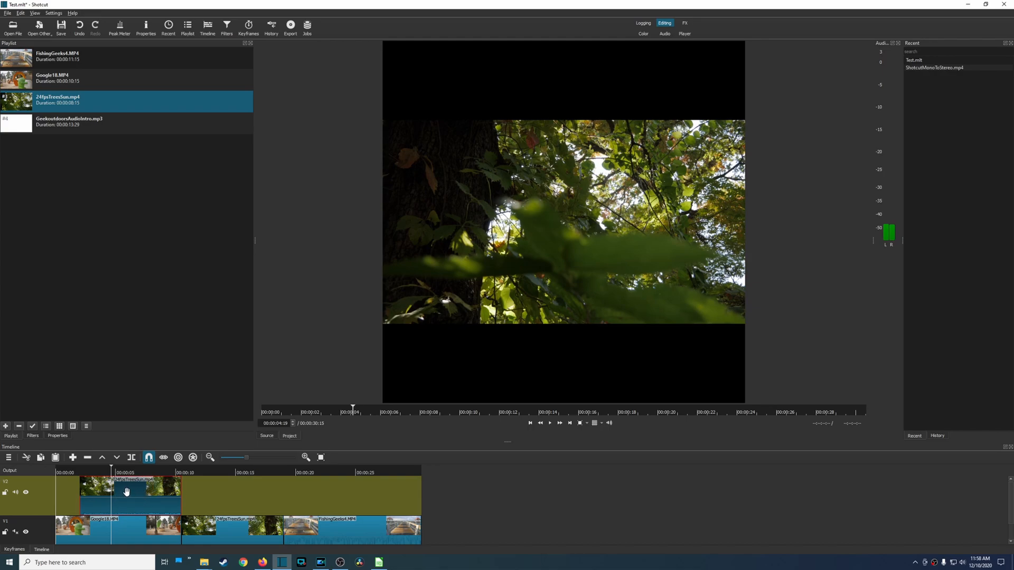
Step: View the Keyframes panel, return to the timeline, and show the trees clip's filter list
click(248, 27)
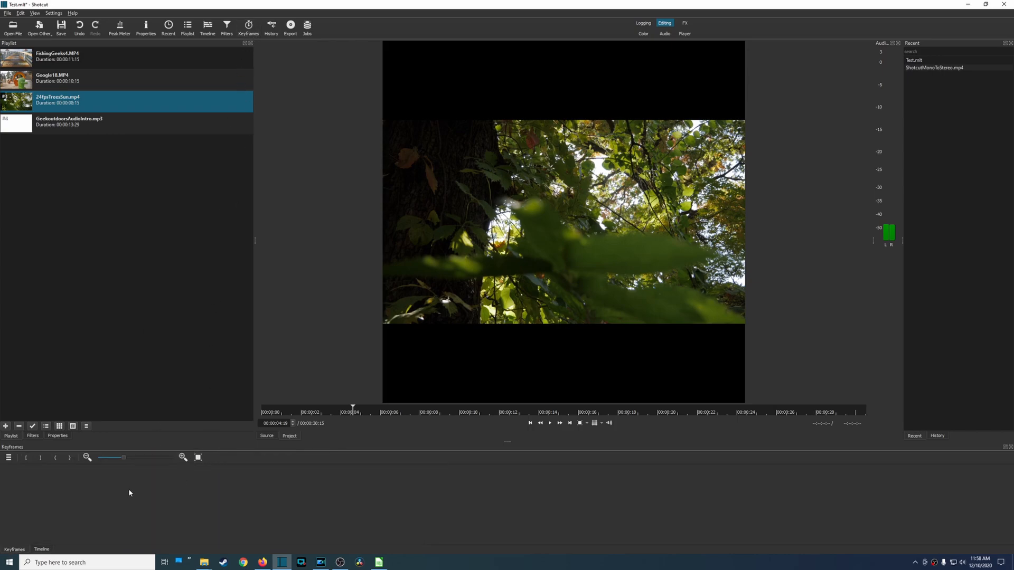
click(41, 549)
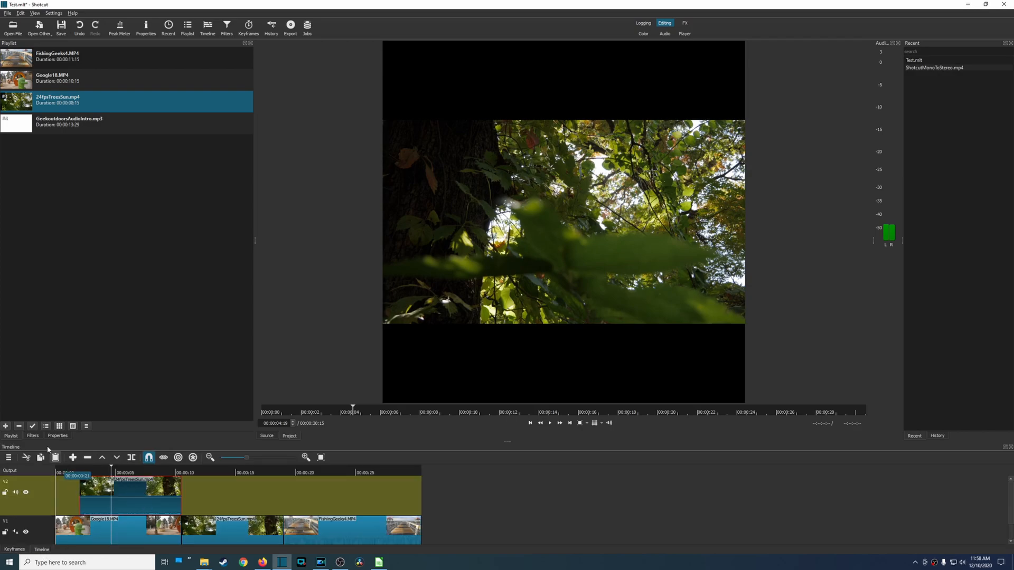
click(32, 437)
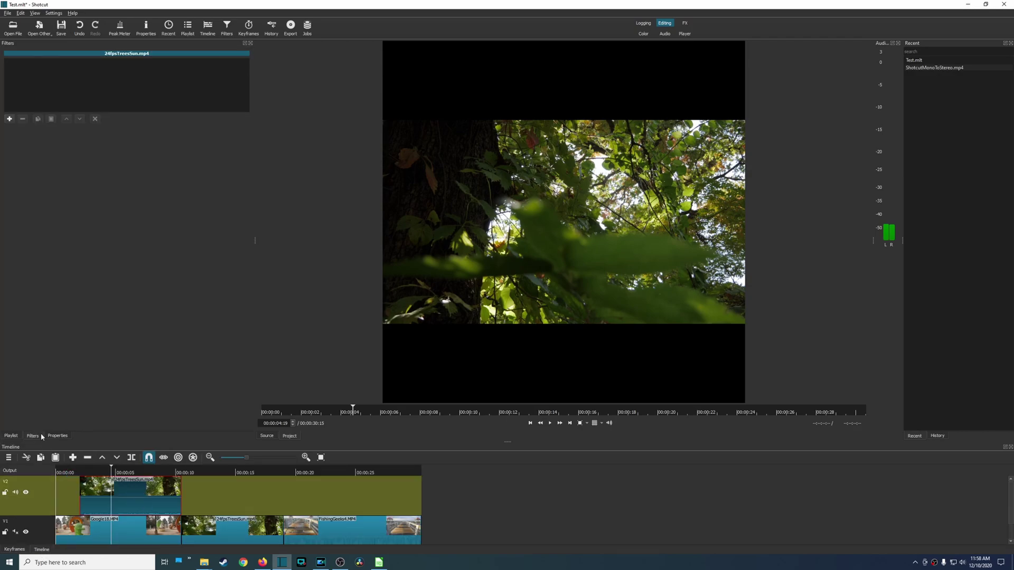
click(9, 120)
scroll(138, 317, down, 5)
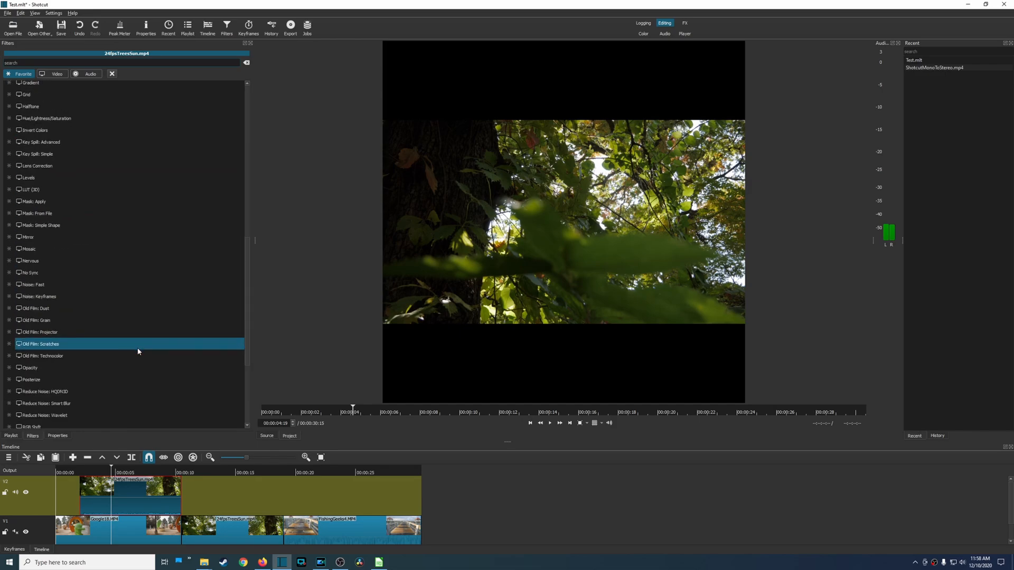
scroll(138, 351, down, 6)
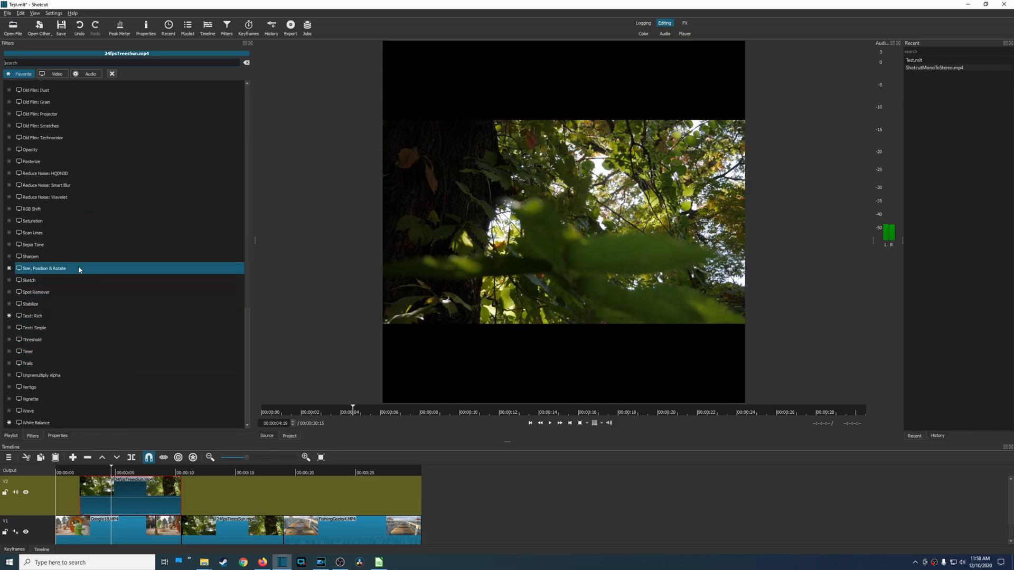
Step: Add a Size, Position & Rotate filter to the trees clip and return to the multitrack timeline
click(79, 269)
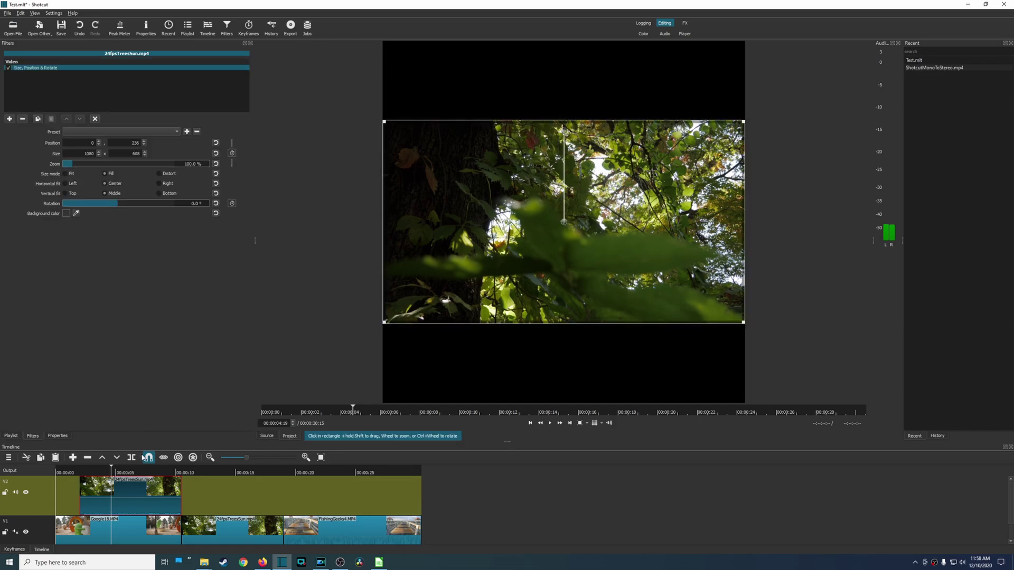
click(15, 549)
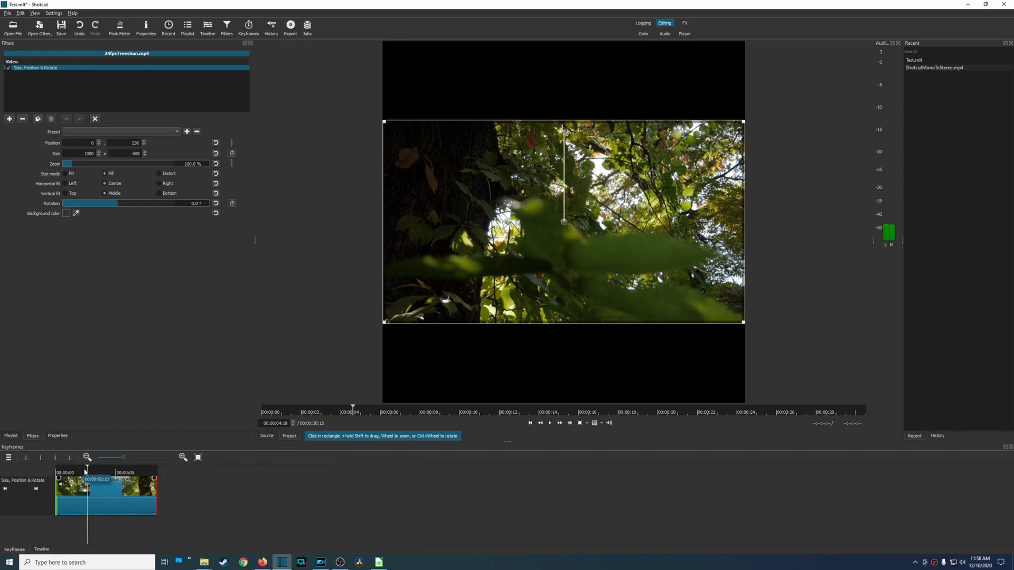
click(42, 549)
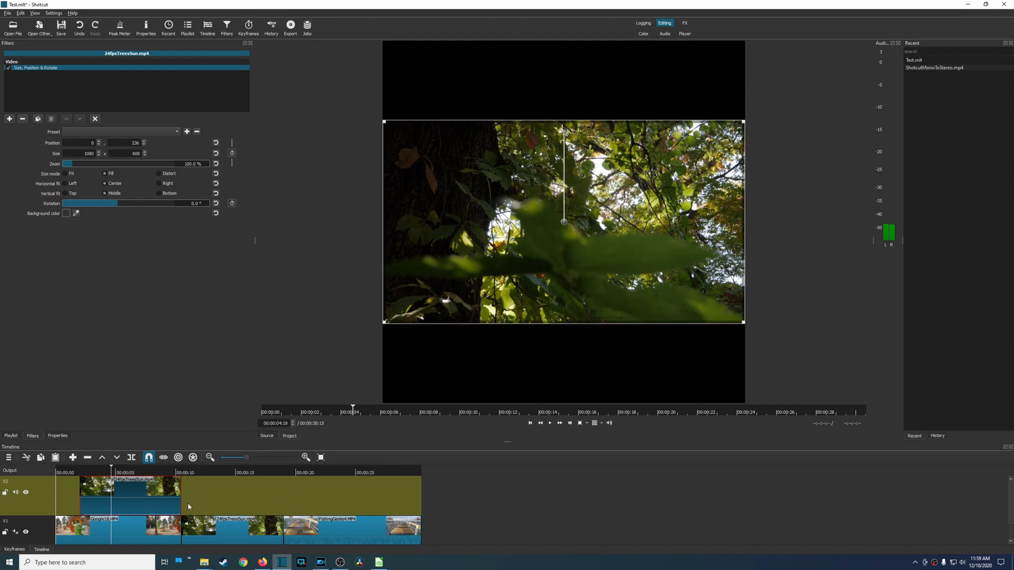
Step: Select the Google18 and trees clips on V1, viewing the trees clip's context menu without changes
click(163, 535)
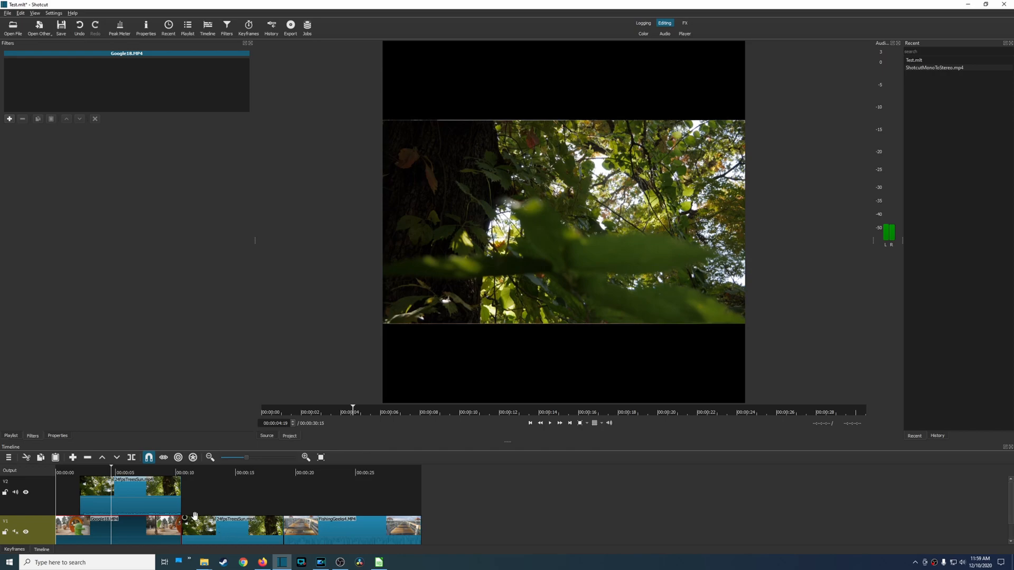
click(147, 490)
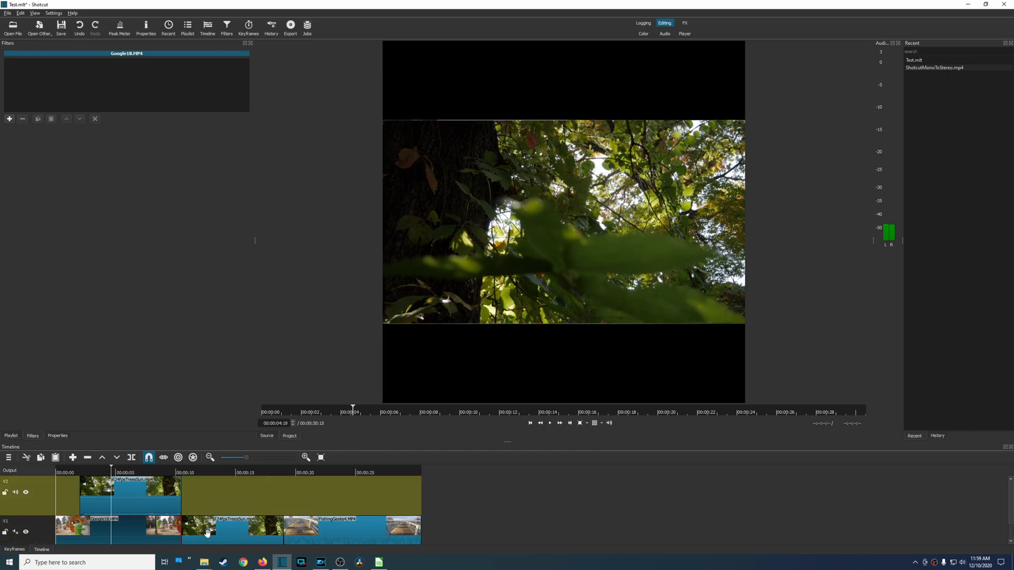
click(207, 532)
right_click(209, 537)
mouse_move(239, 519)
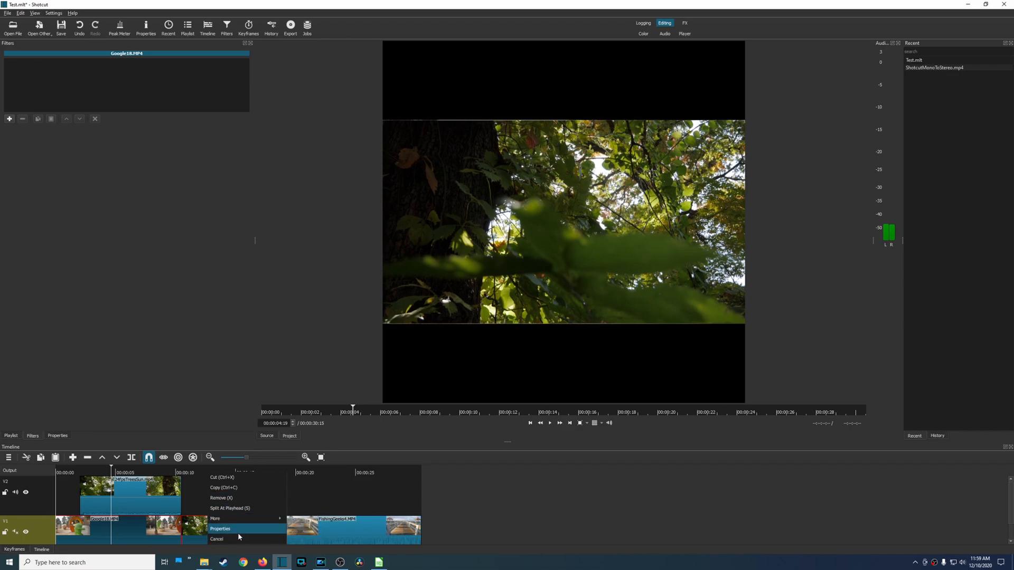
click(446, 496)
Step: Move the playhead into the pier footage, select FishingGeeks4, and show the project playlist
click(221, 473)
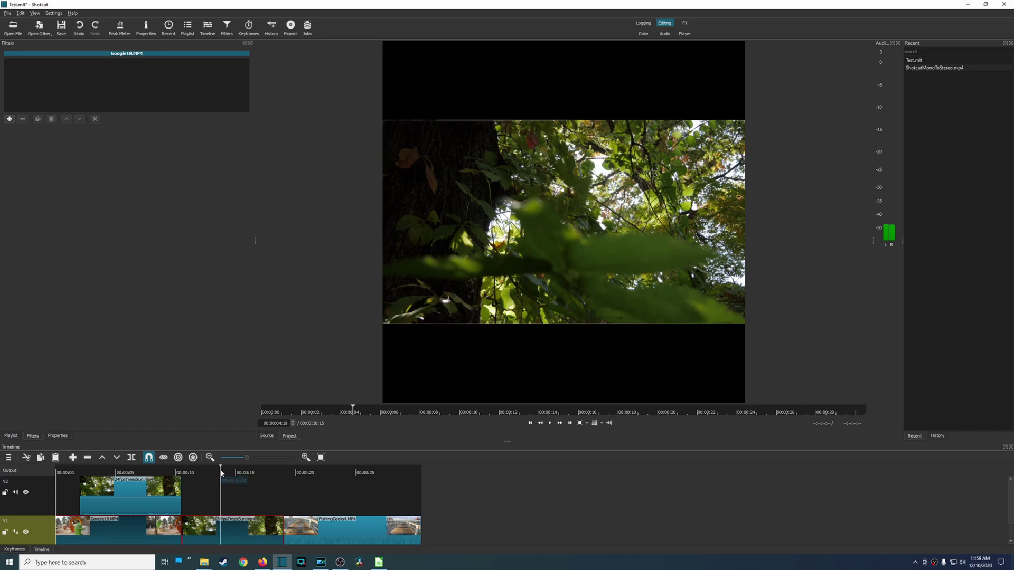
click(312, 473)
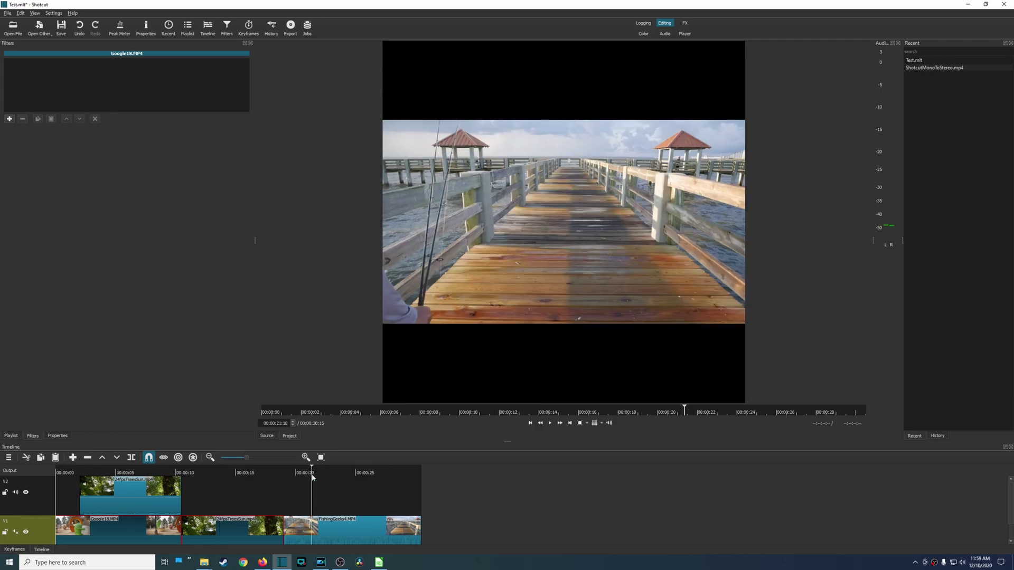
click(340, 538)
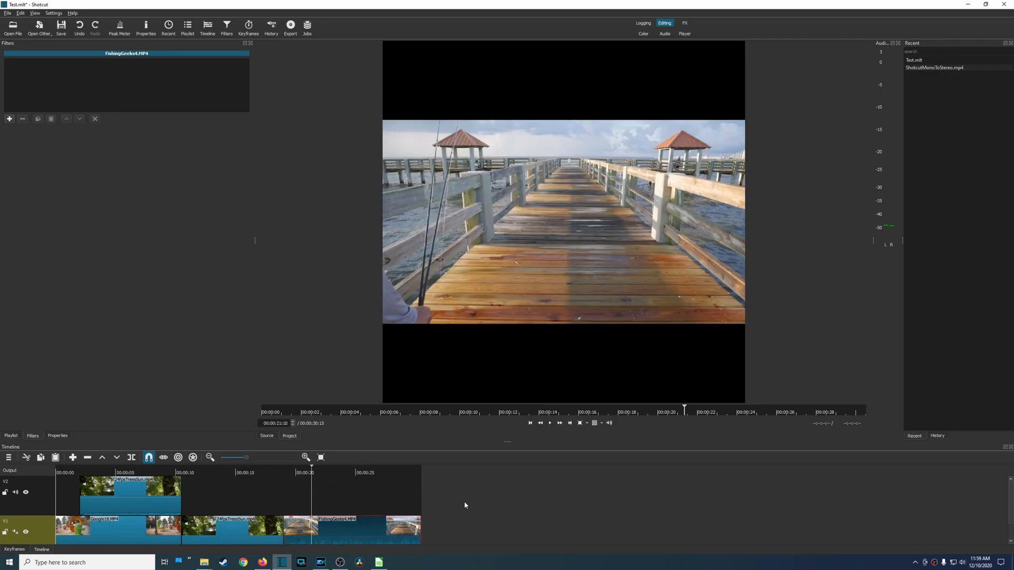
click(11, 436)
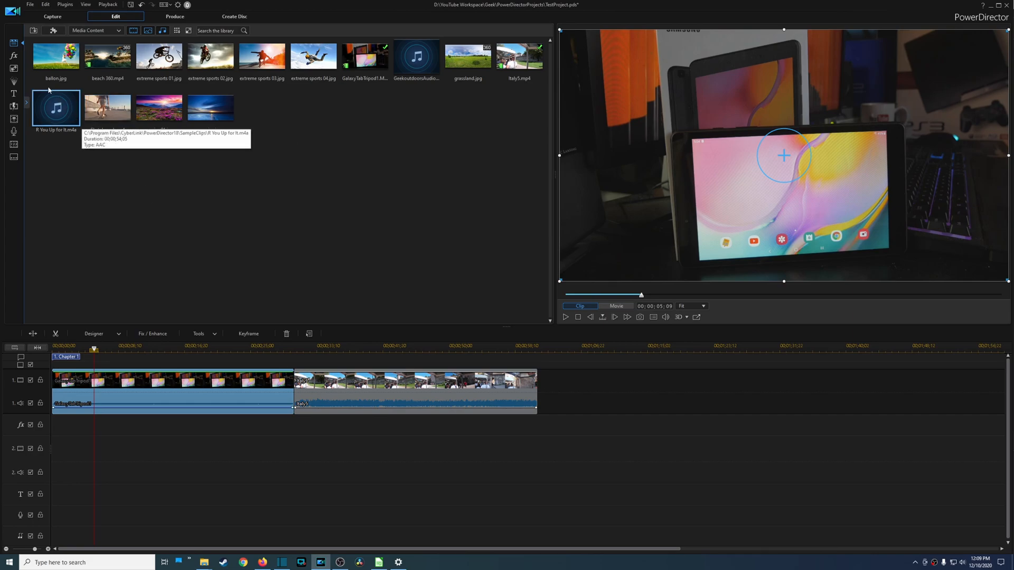
Step: Browse the Effects and PiP Objects rooms, return to Media Room, and switch preview to whole movie
click(14, 57)
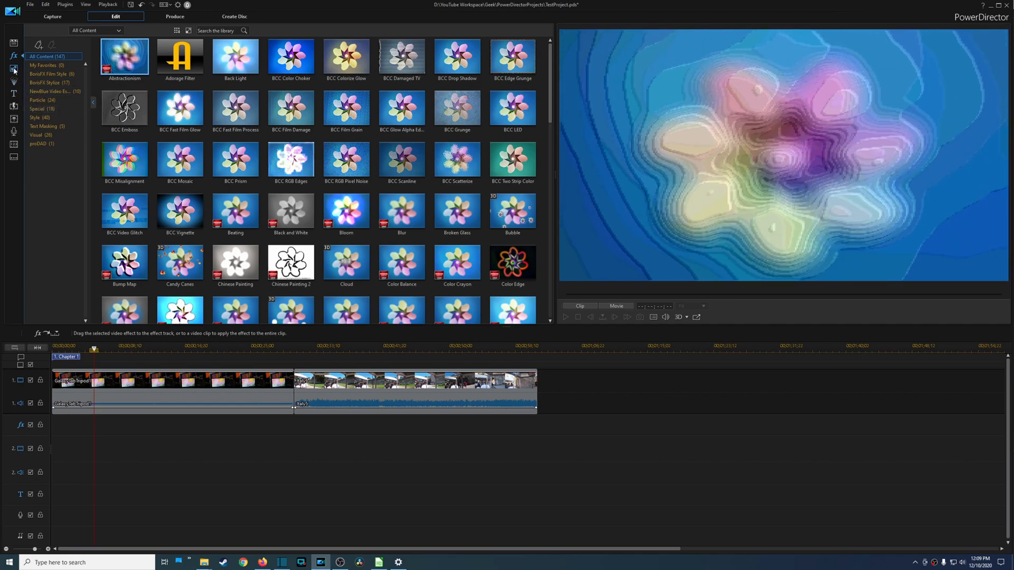
click(14, 70)
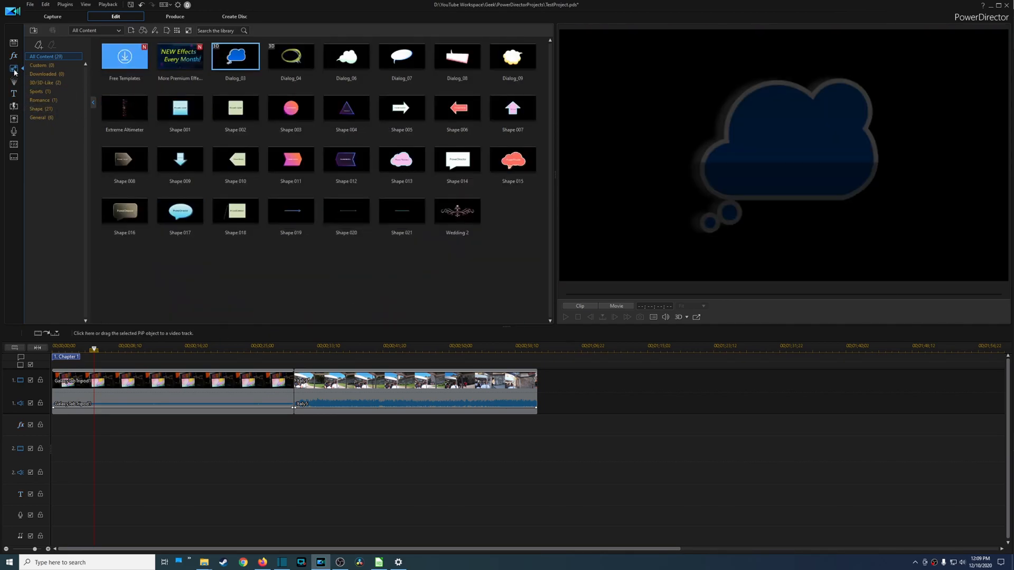
click(14, 44)
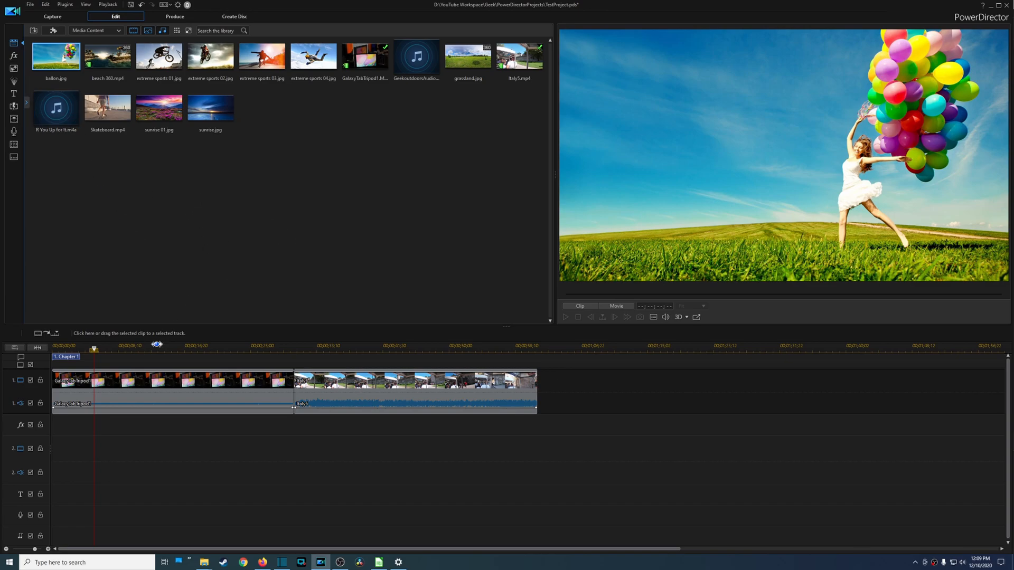
click(95, 352)
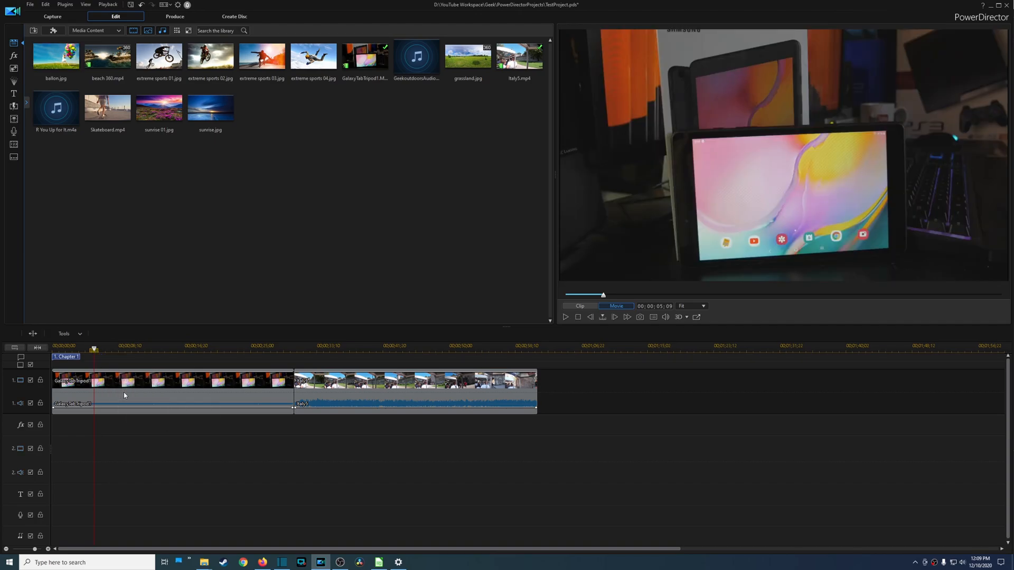
Step: Place Skateboard.mp4 on track 2 and beach 360.mp4 on track 3, then select the GalaxyTabTripod1 clip
drag(106, 106, 56, 460)
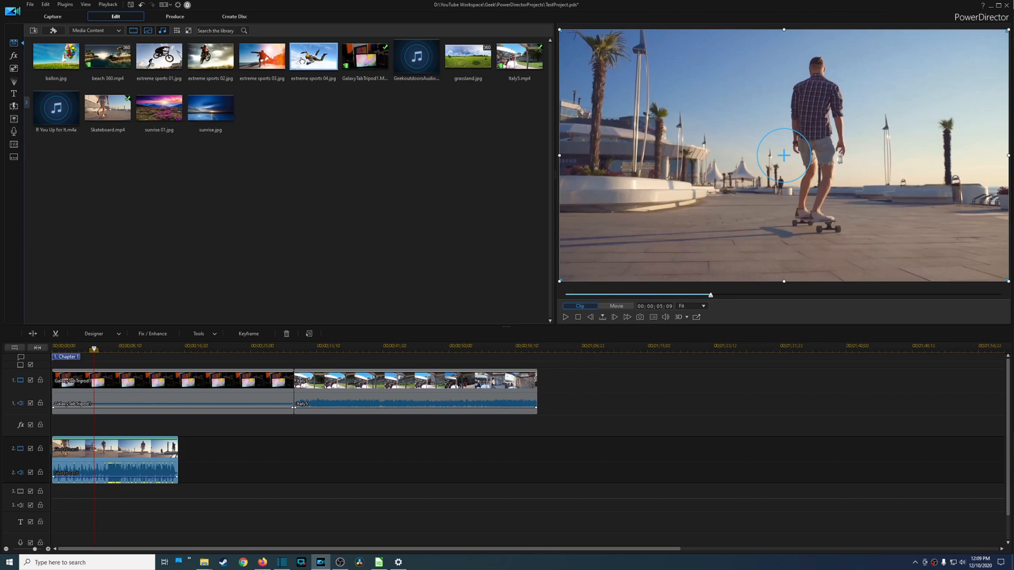
mouse_move(108, 57)
mouse_down()
mouse_move(184, 256)
mouse_move(48, 519)
mouse_move(53, 498)
mouse_up()
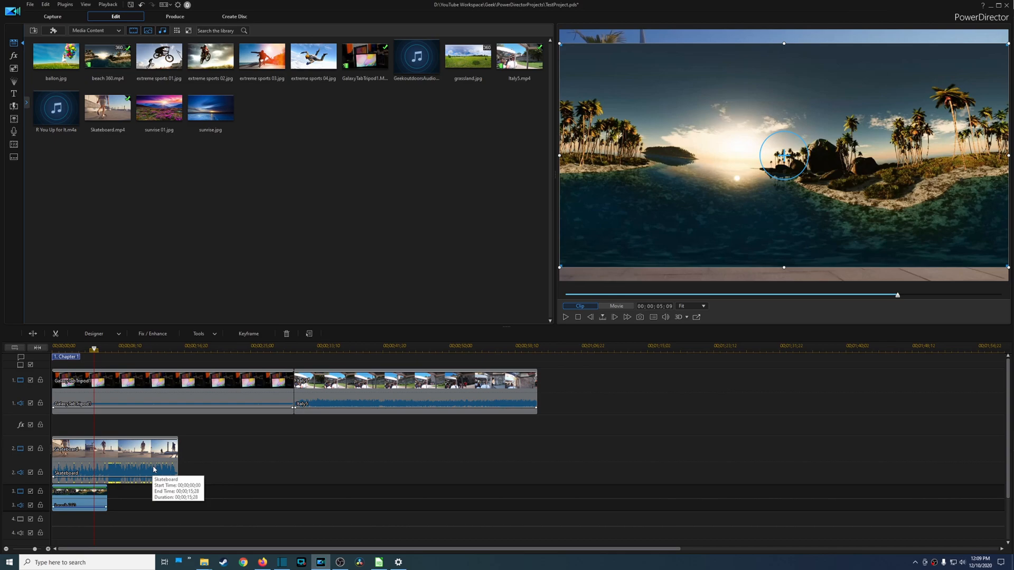
click(112, 347)
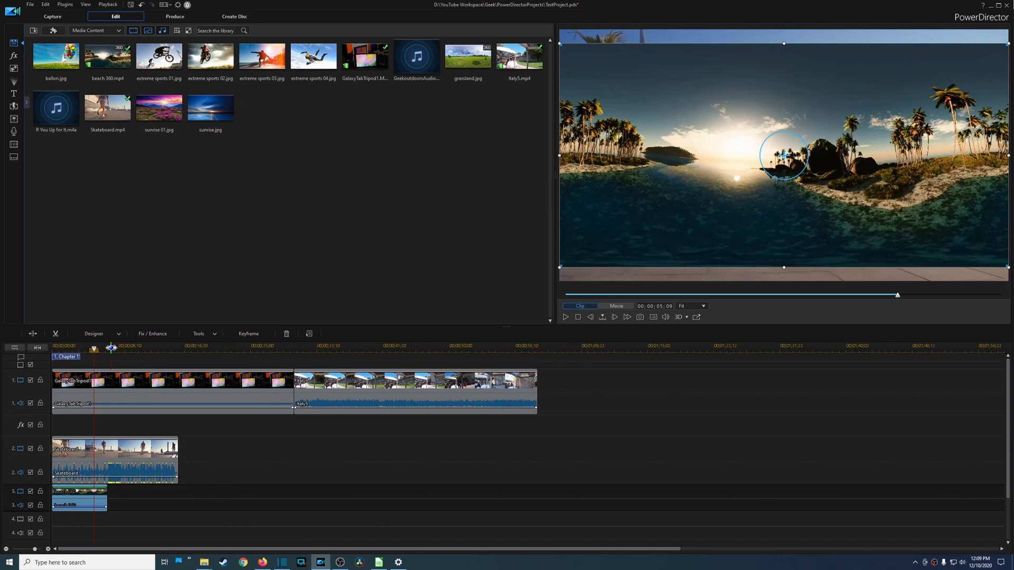
click(145, 404)
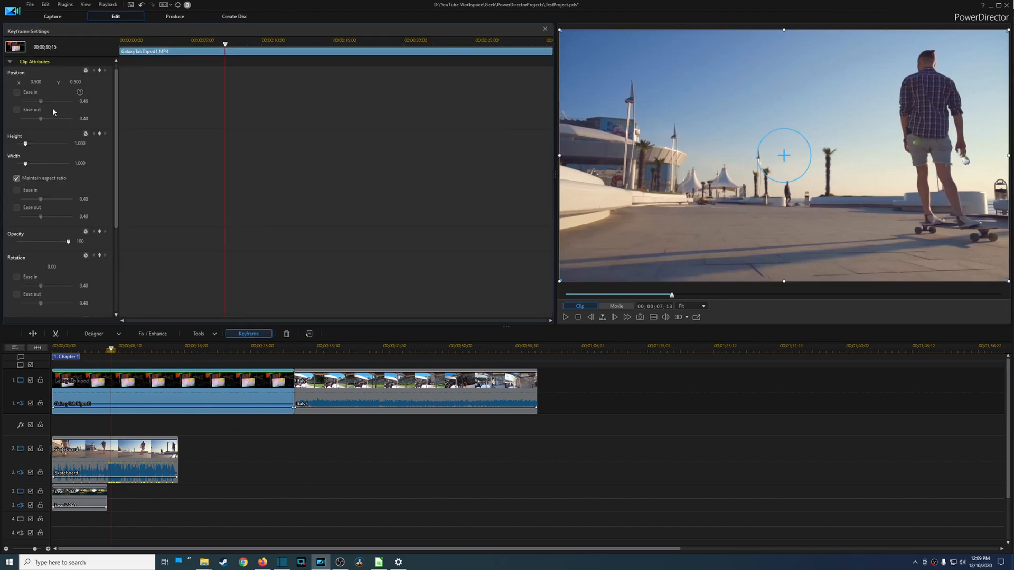
Step: Toggle Fix / Enhance and Clip Attributes sections and add a Position keyframe at the current time
click(11, 63)
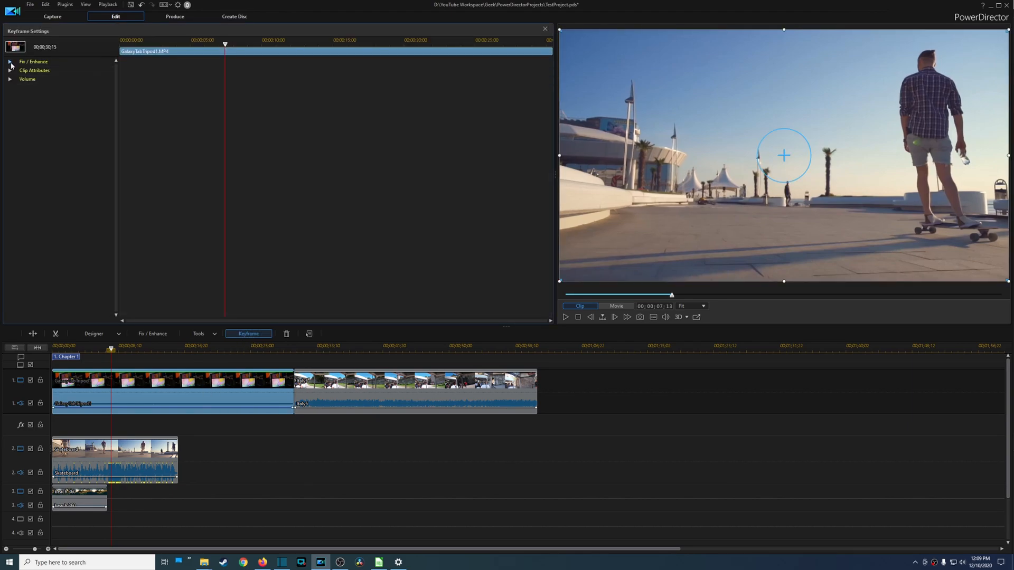
click(11, 68)
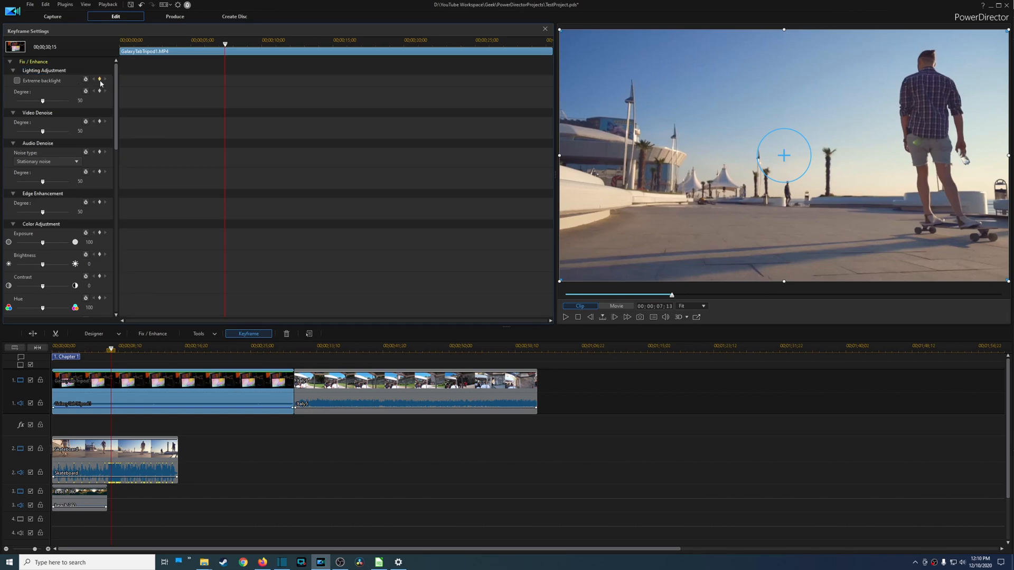
mouse_move(82, 211)
click(12, 62)
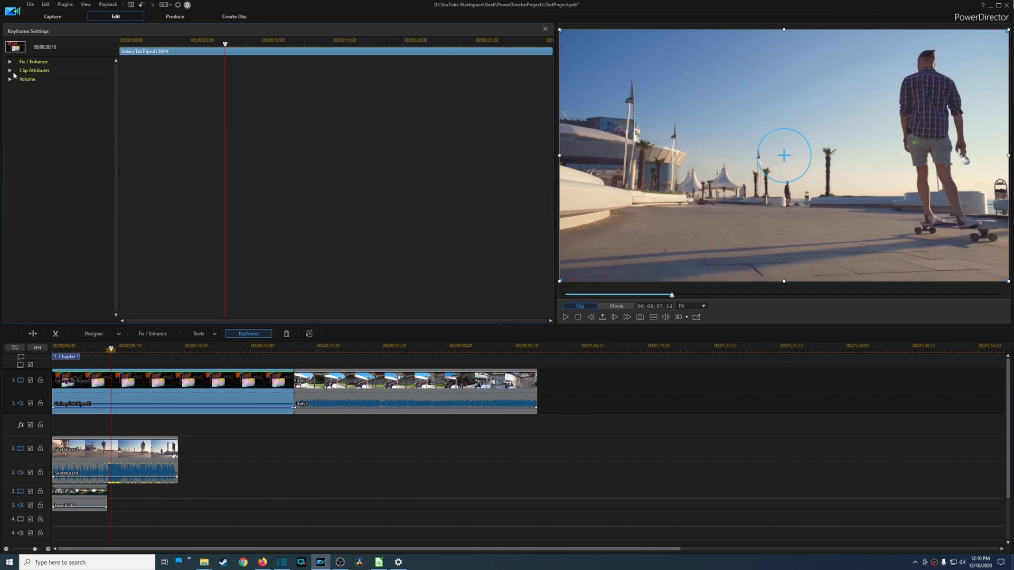
click(11, 68)
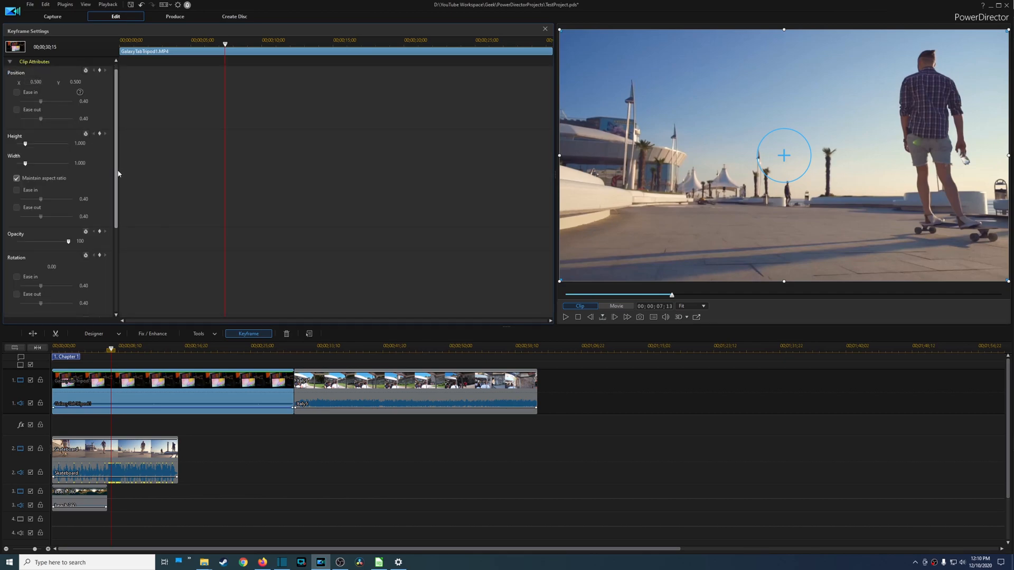
scroll(123, 198, down, 3)
scroll(119, 159, up, 5)
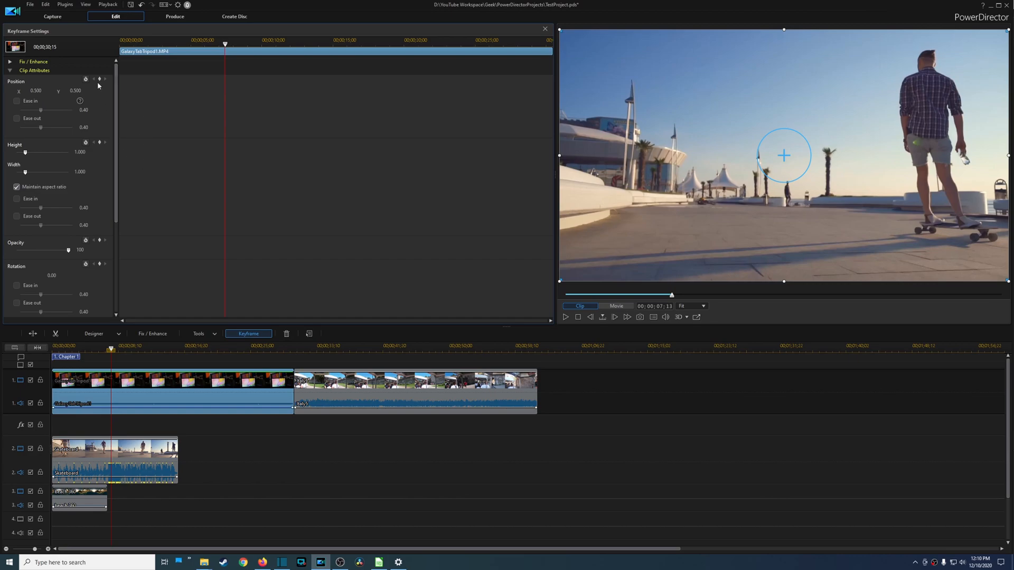
click(99, 80)
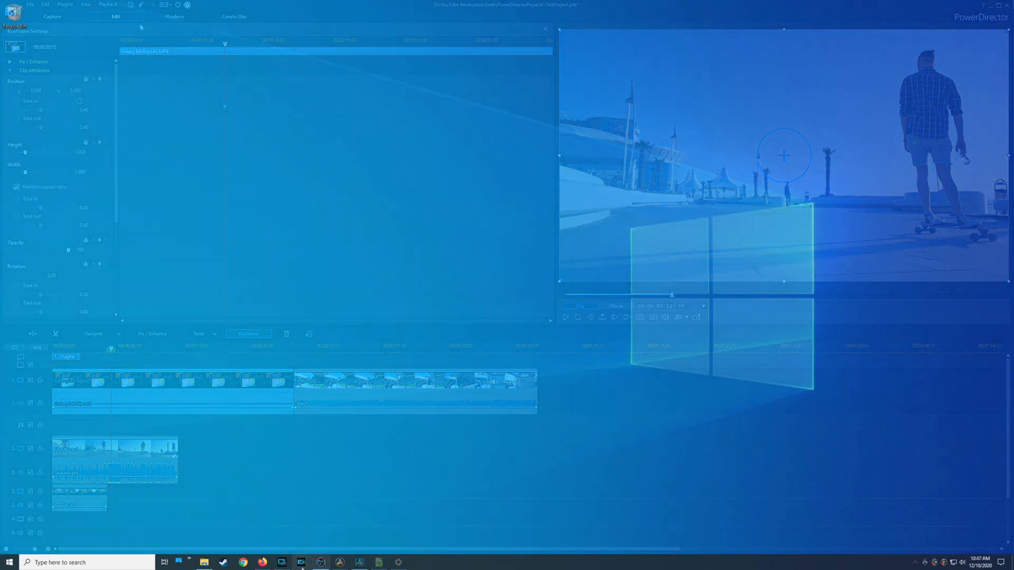
click(301, 563)
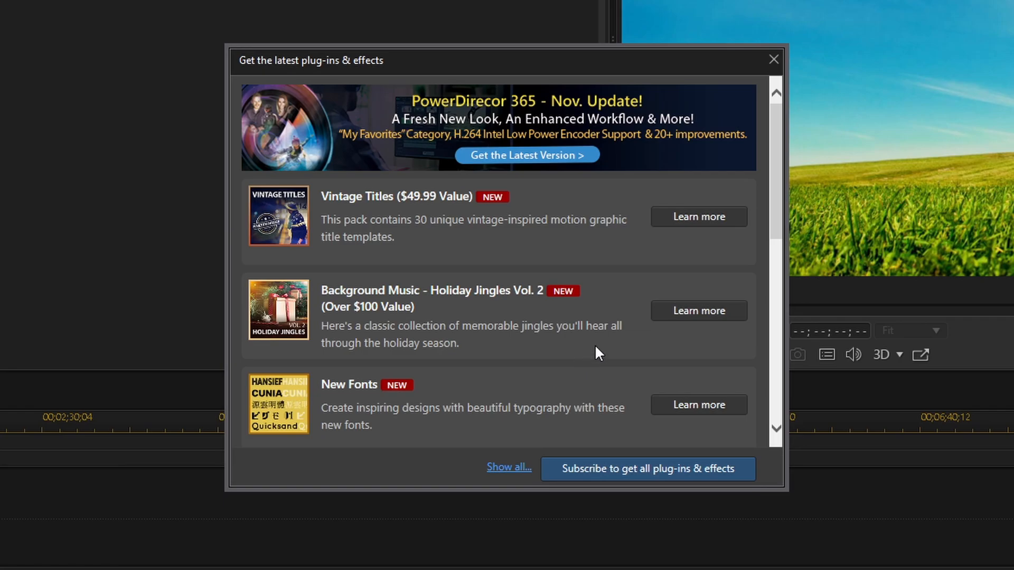
scroll(600, 341, down, 2)
scroll(635, 309, down, 3)
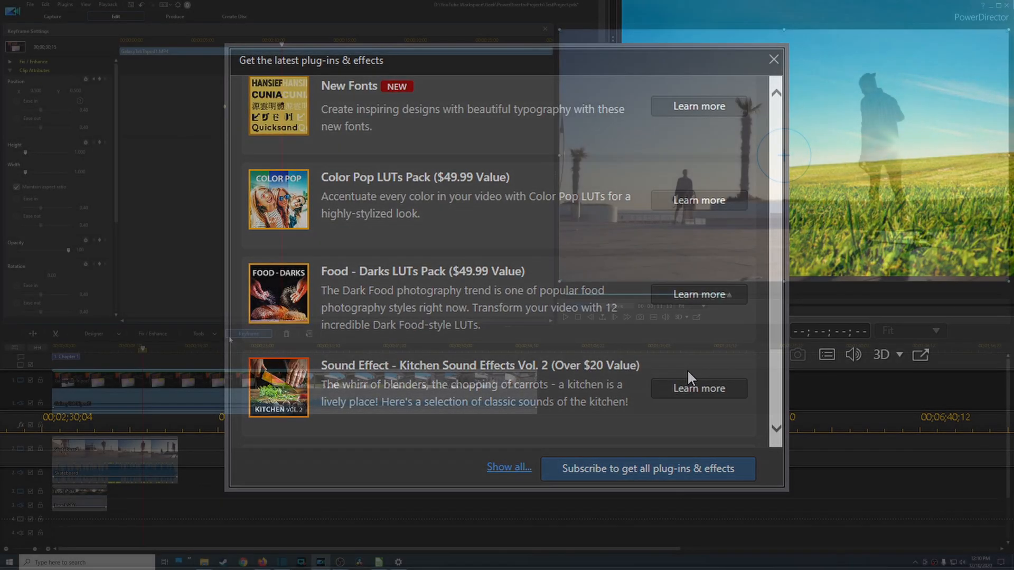
scroll(688, 369, down, 2)
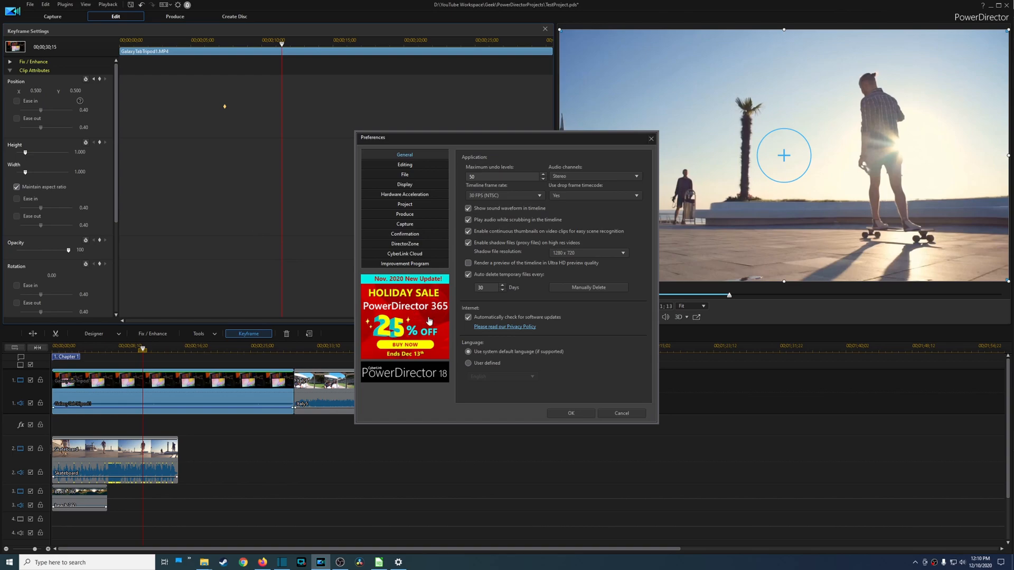
Step: Cancel Preferences, view and close the About dialog, then close the Keyframe Settings panel
click(621, 414)
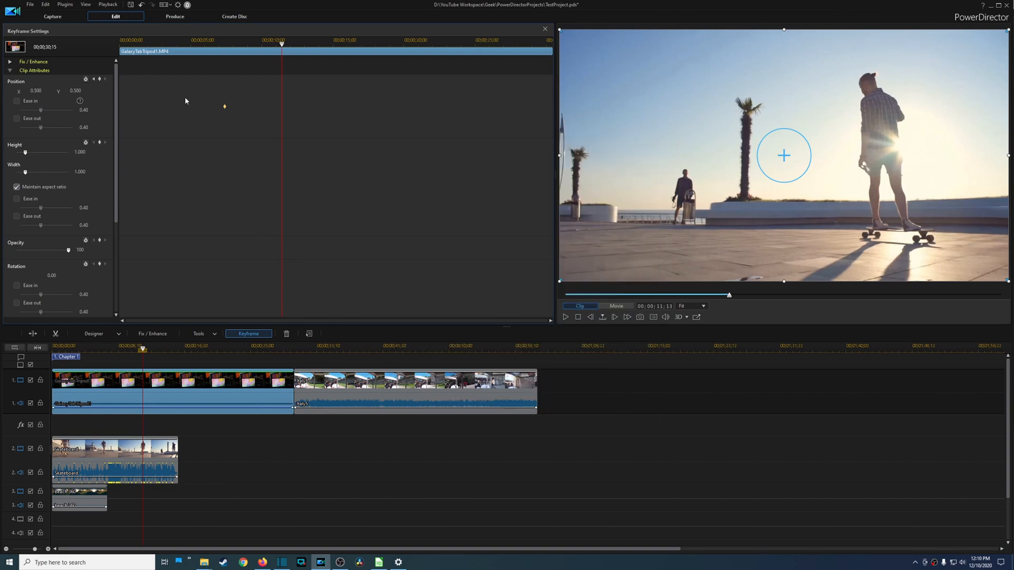
click(13, 11)
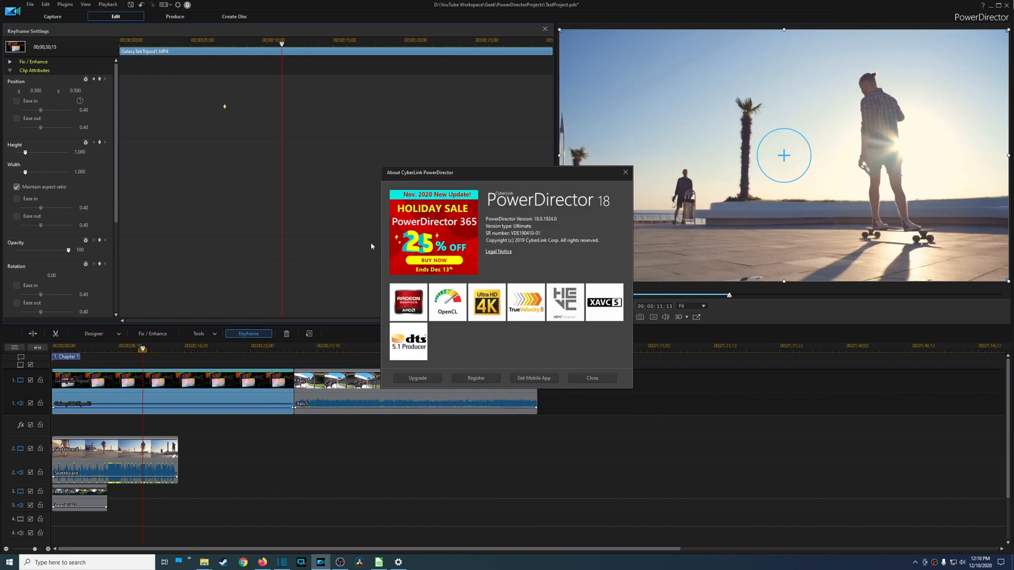
click(626, 174)
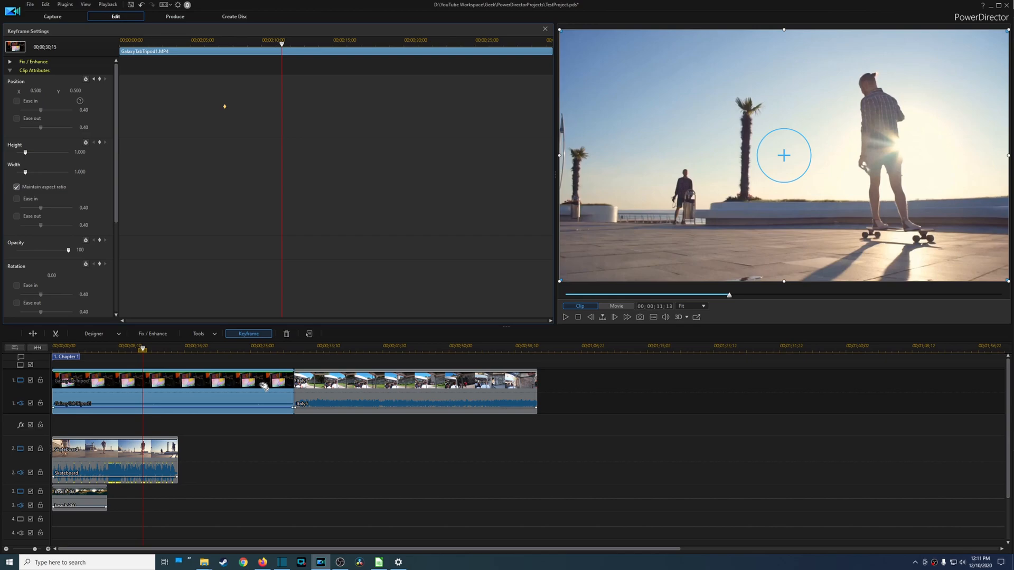
click(545, 31)
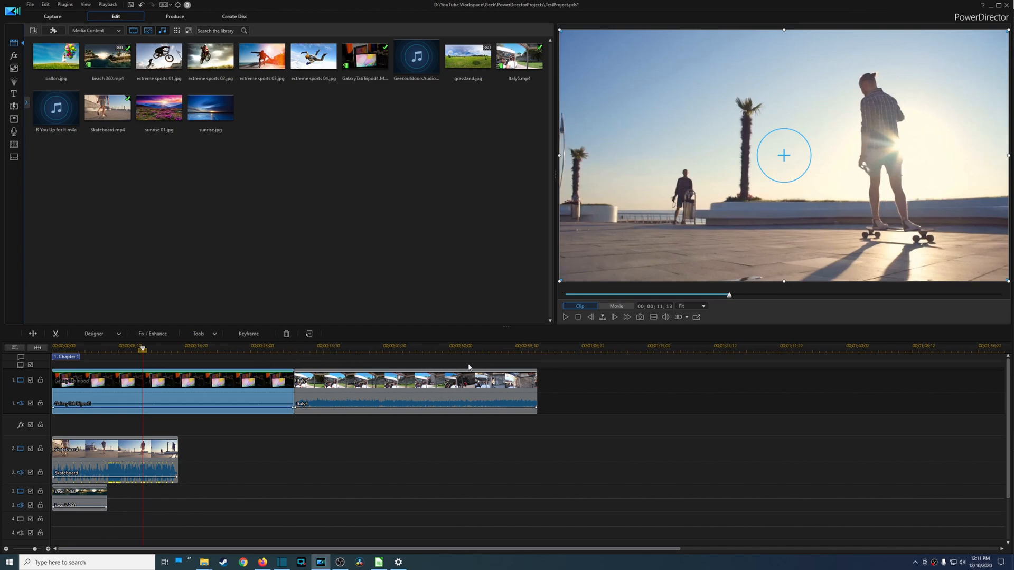
Step: Move the playhead along the ruler and switch the preview from clip to whole-movie mode
click(487, 349)
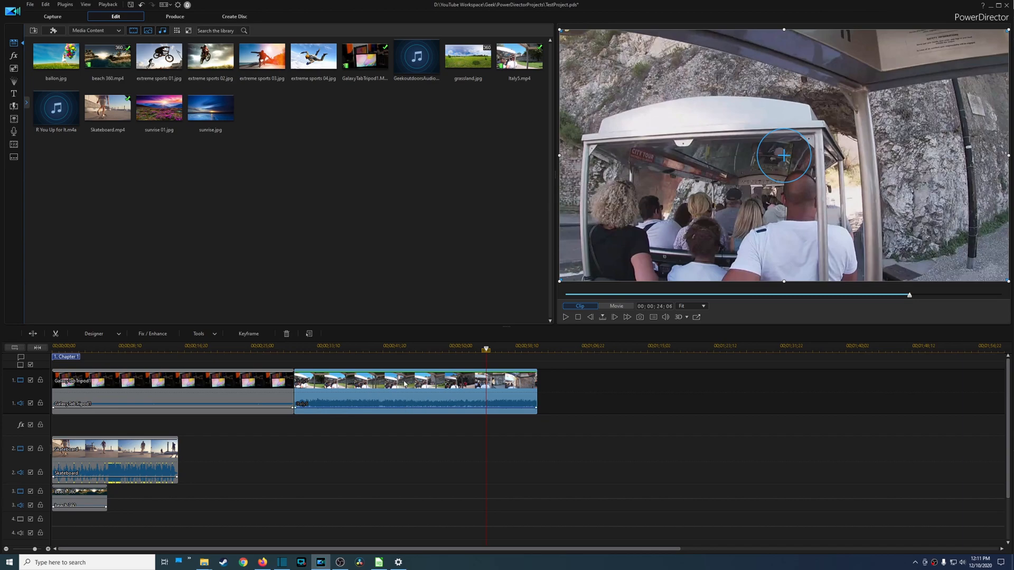
click(520, 349)
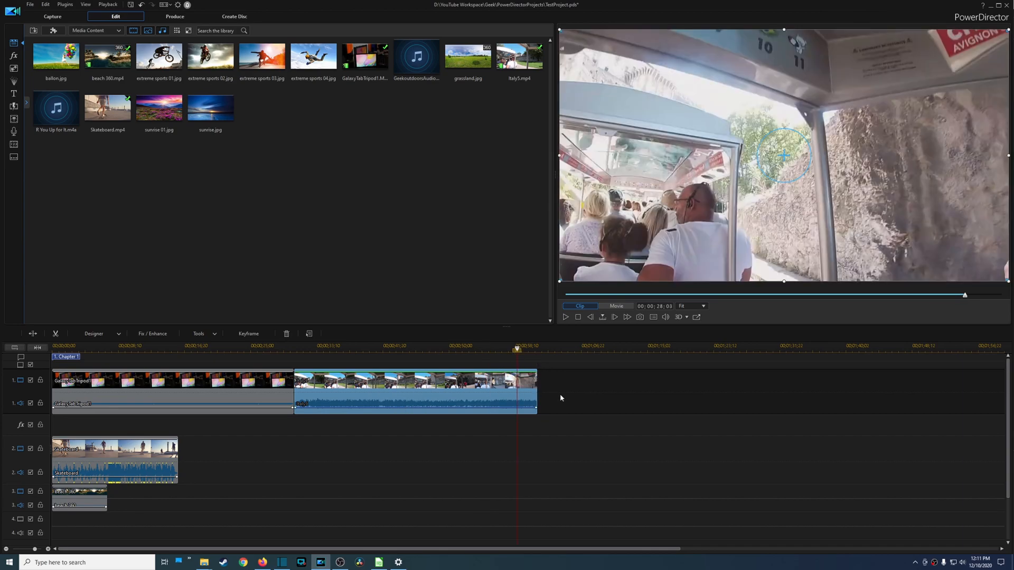
click(566, 398)
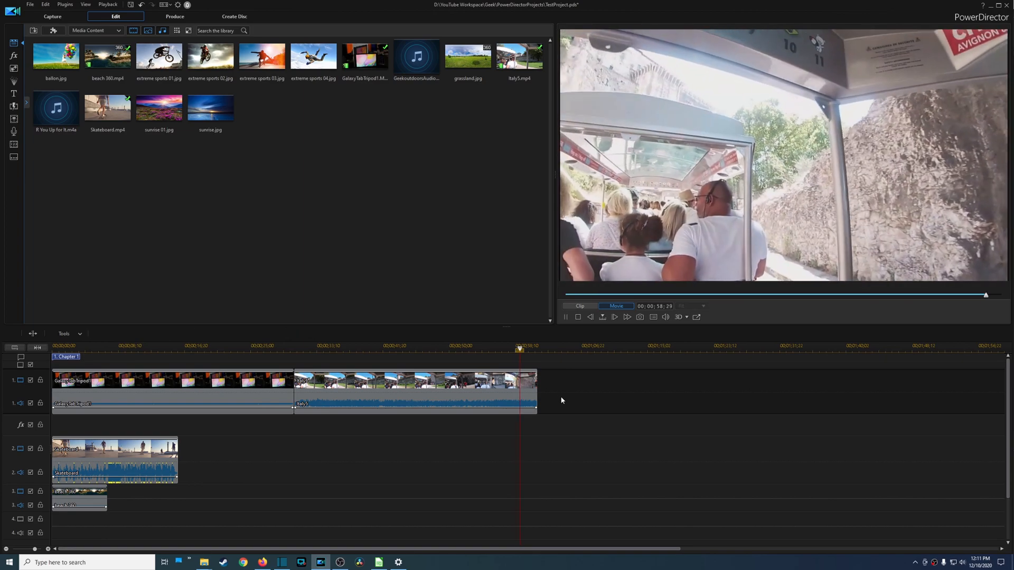
click(533, 349)
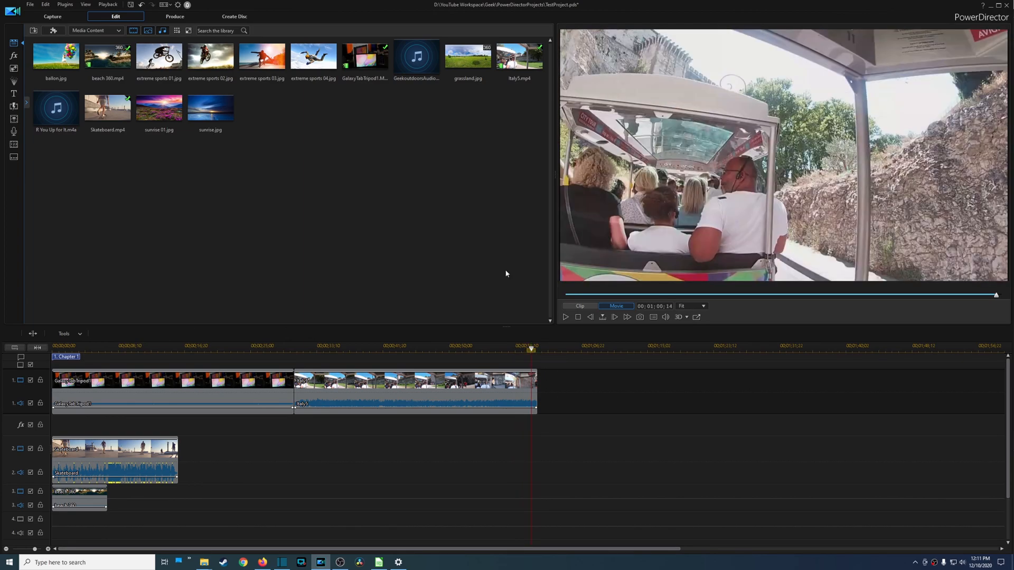
Step: Return the playhead to the timeline start with Home and play the project
key(Home)
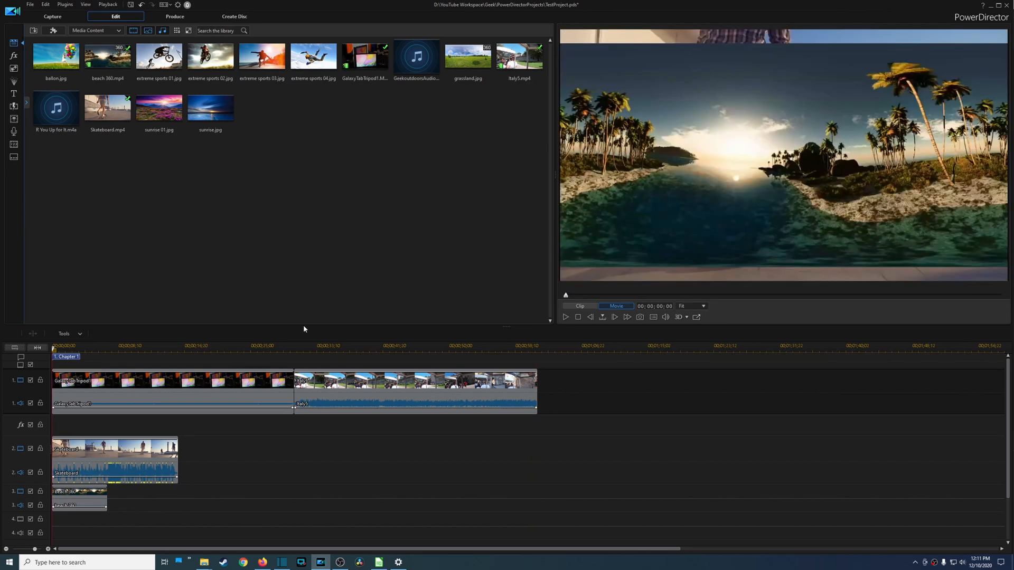
key(space)
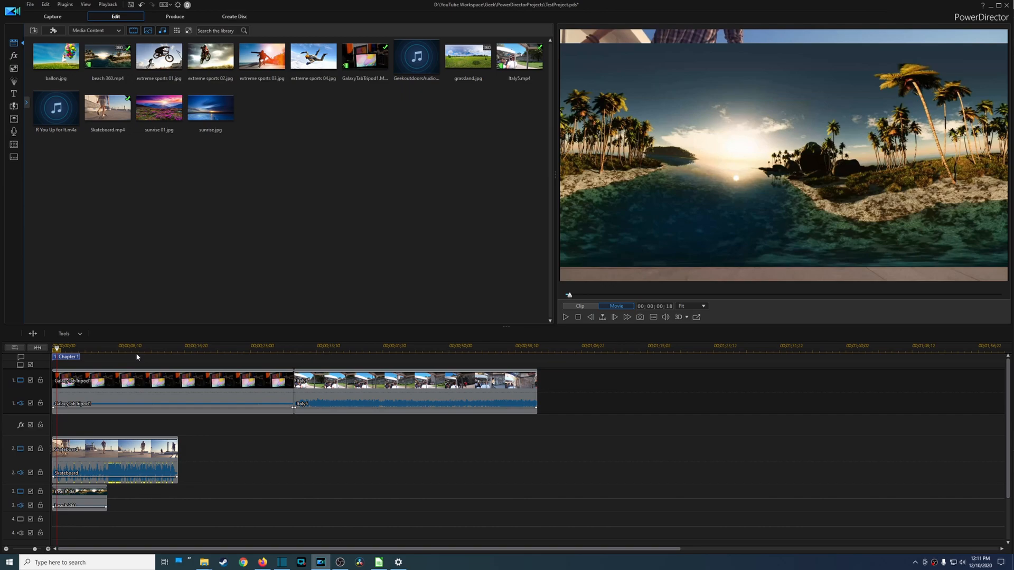
Step: Select the first clip on track 1, view its Remove options, and dismiss them without deleting
click(277, 385)
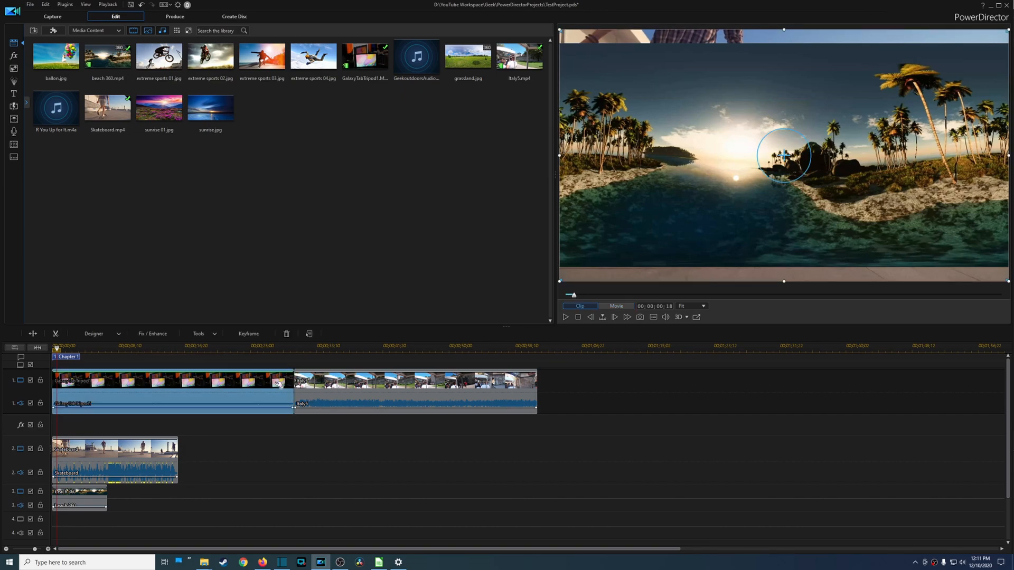
click(287, 334)
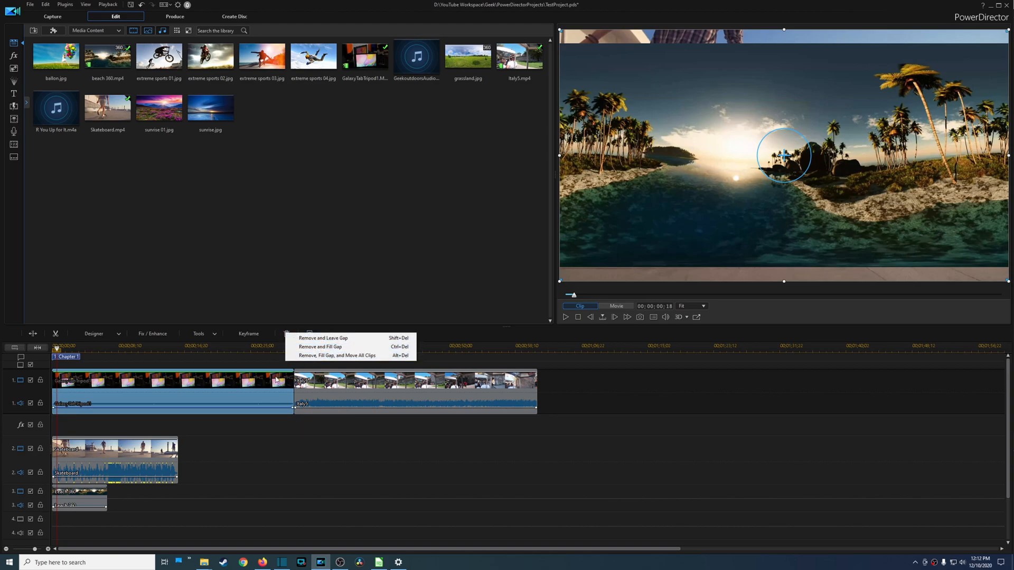
click(245, 348)
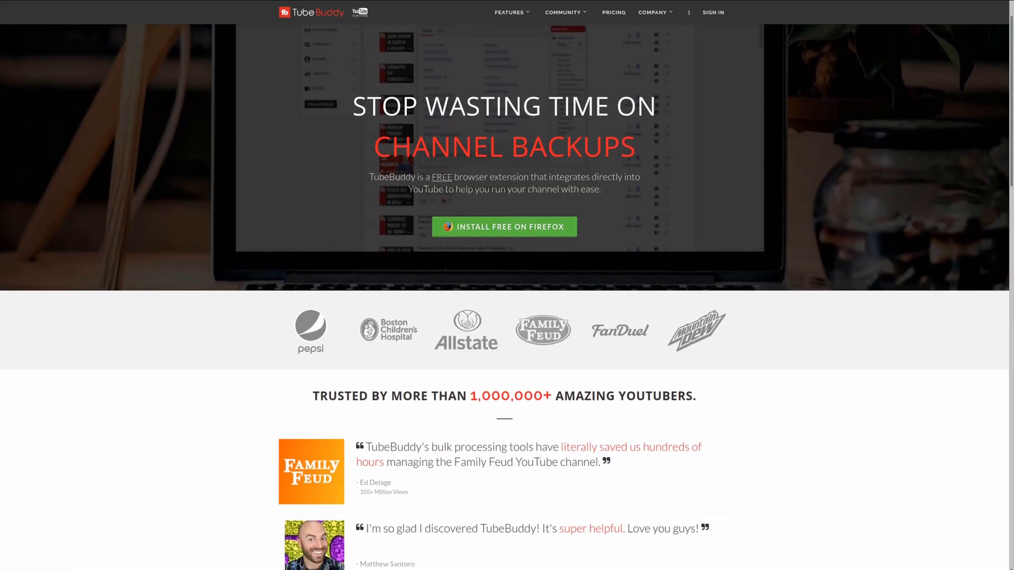
scroll(508, 317, down, 3)
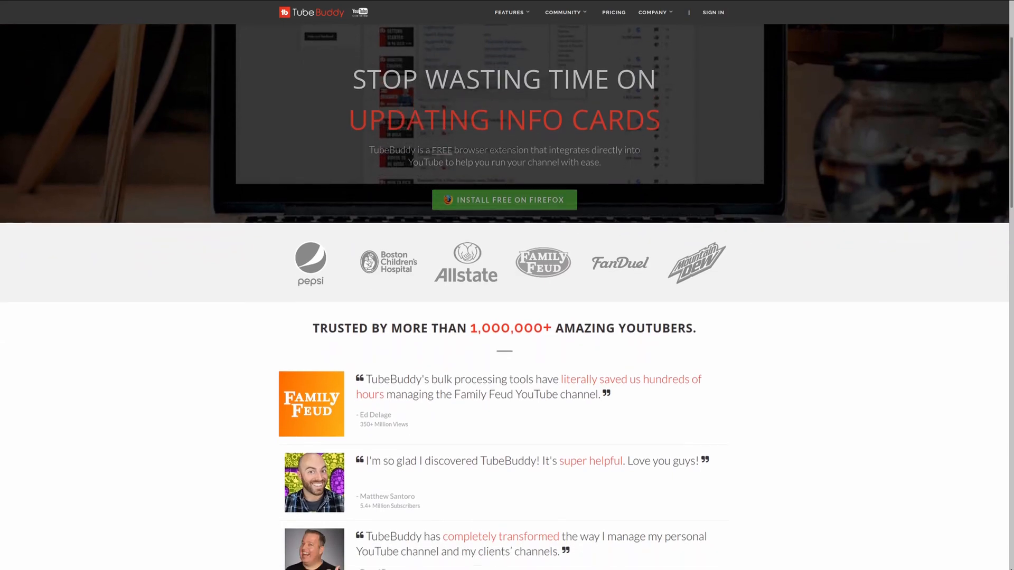
scroll(508, 318, down, 3)
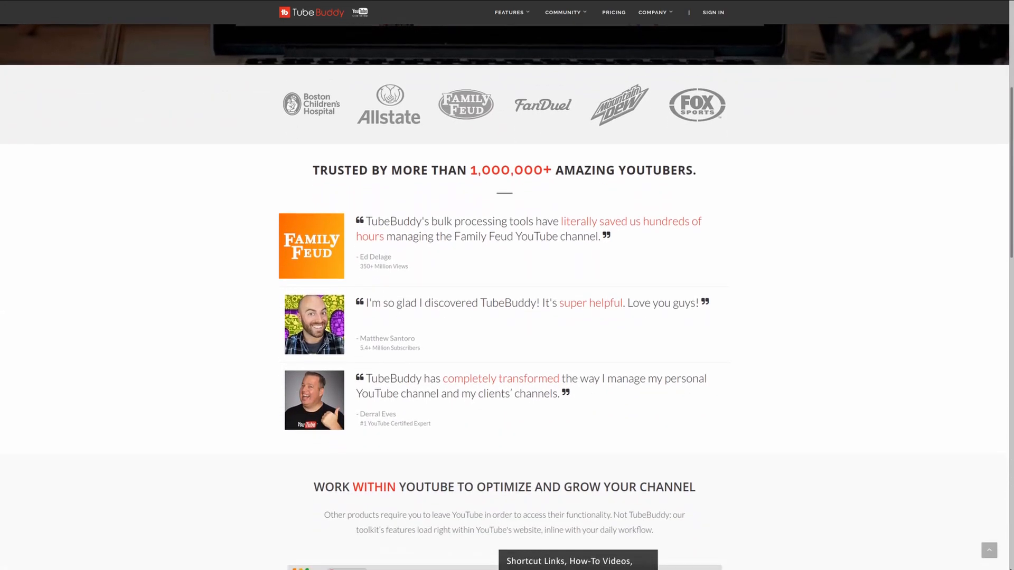
scroll(507, 317, down, 3)
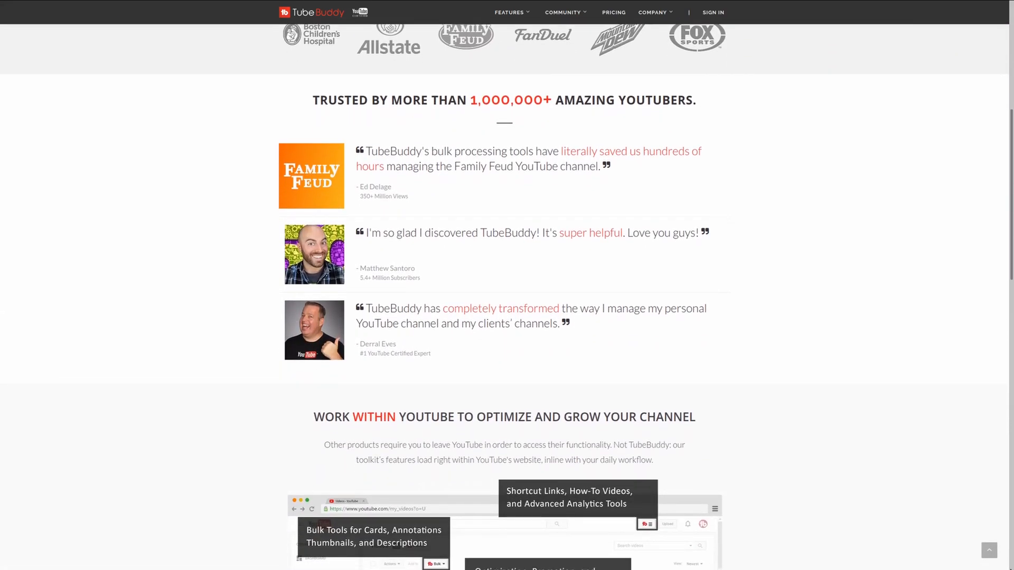
scroll(508, 317, down, 3)
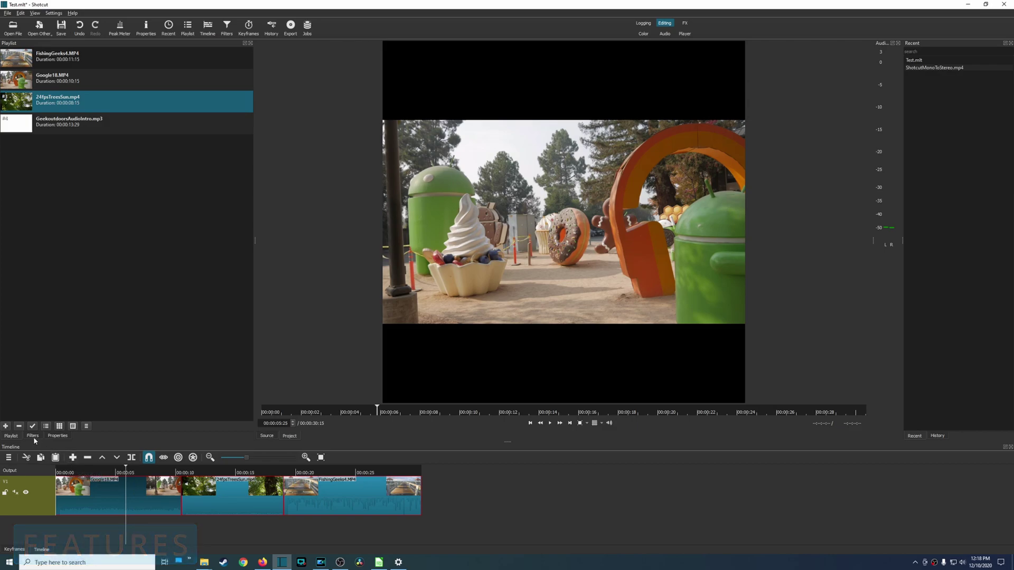
Step: Show Google18.MP4's filters, open the filter chooser and browse the Video then Audio filter lists
click(34, 437)
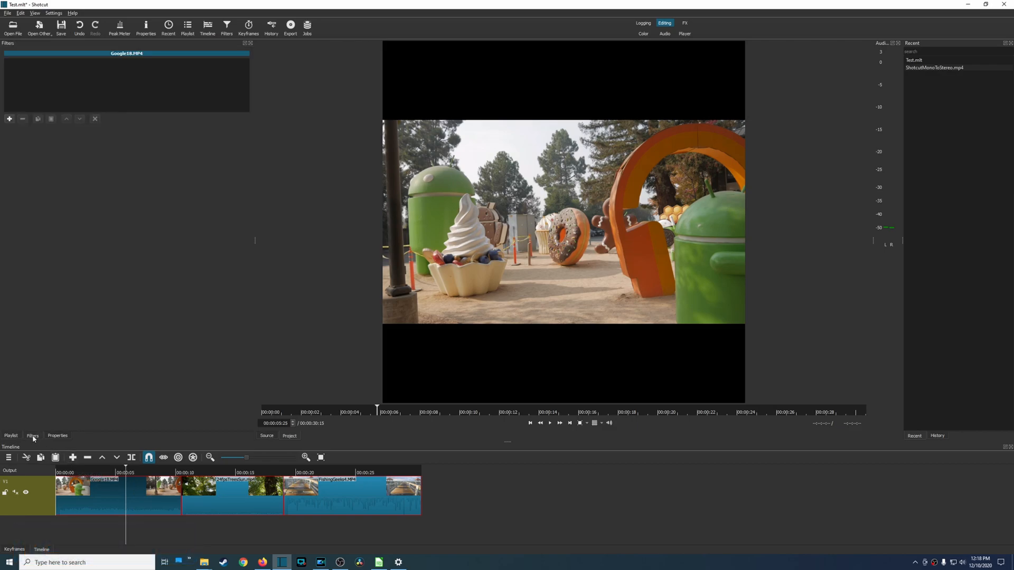
click(10, 119)
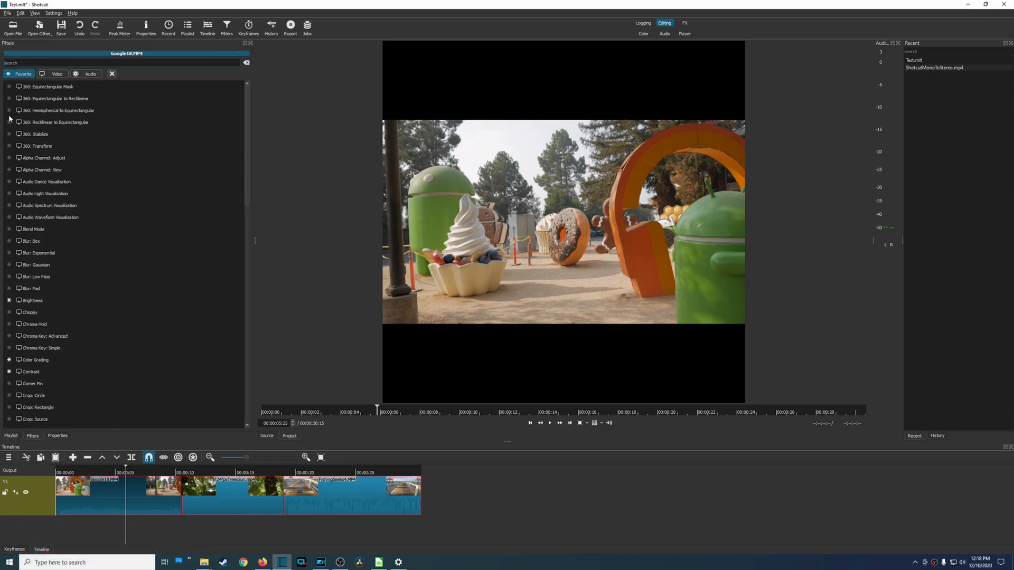
scroll(95, 159, up, 5)
click(58, 74)
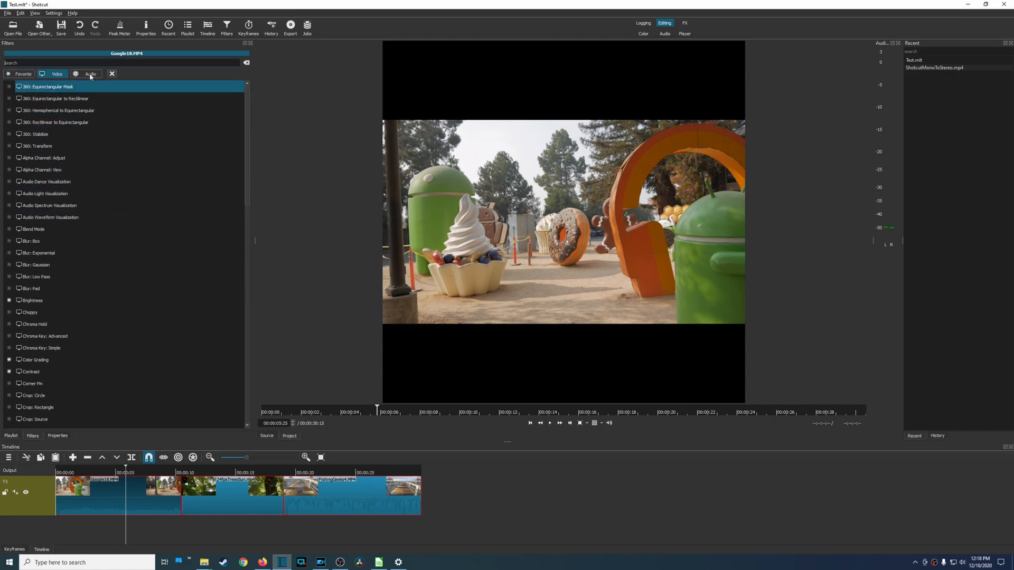
click(91, 75)
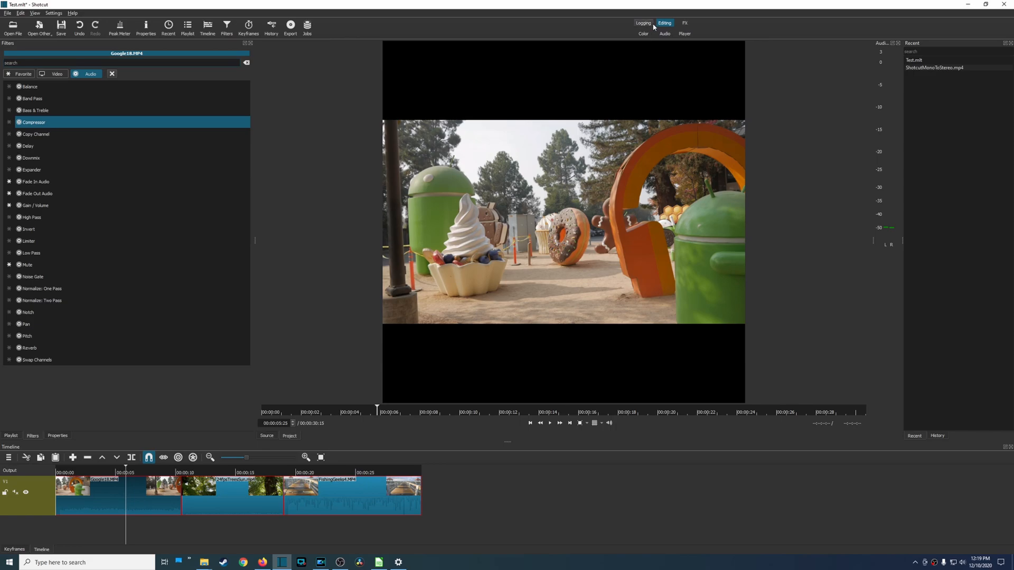
Step: Cycle through the FX, Color and Audio workspace layouts and return to the Editing layout
click(687, 23)
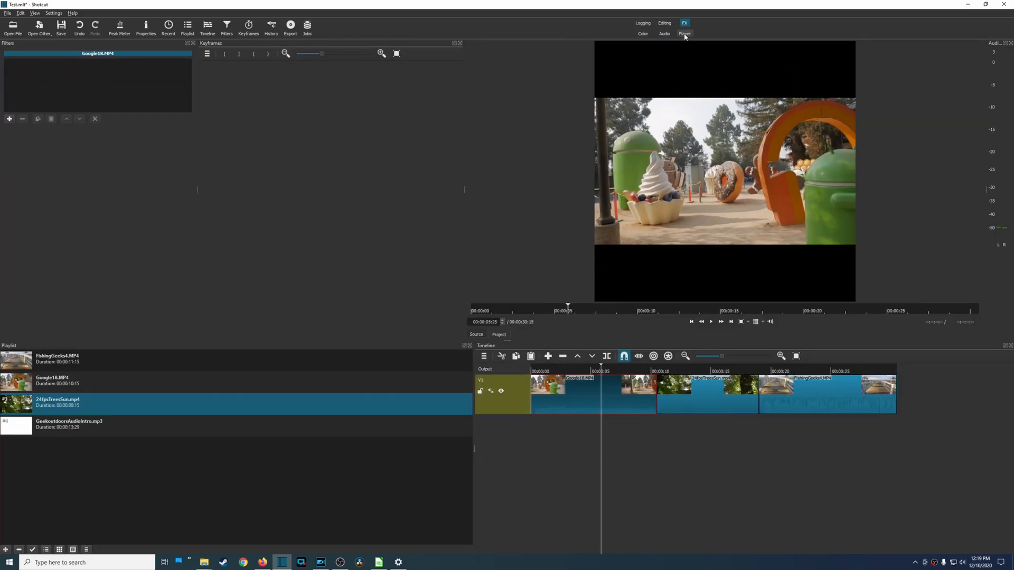
click(643, 34)
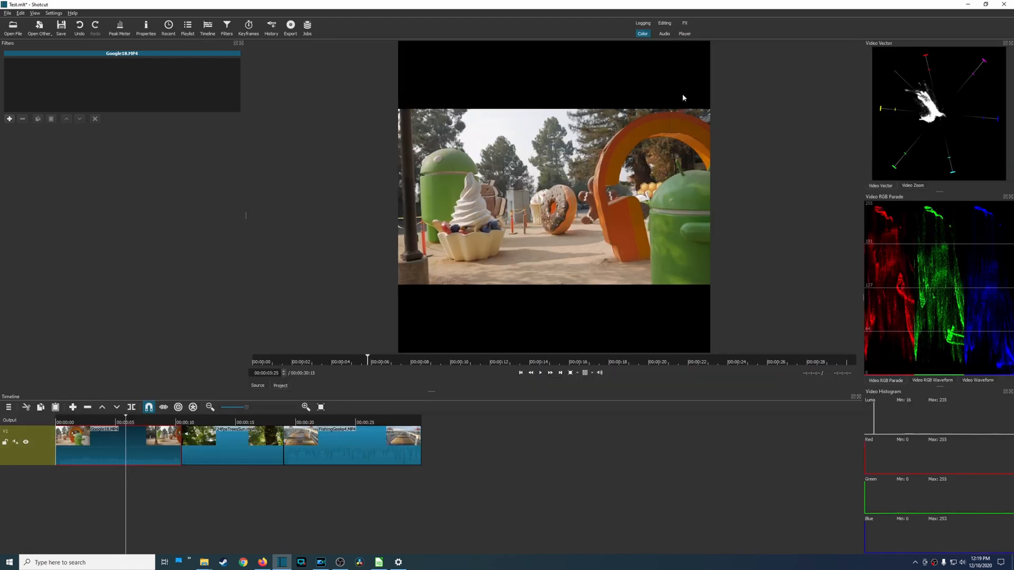
click(665, 34)
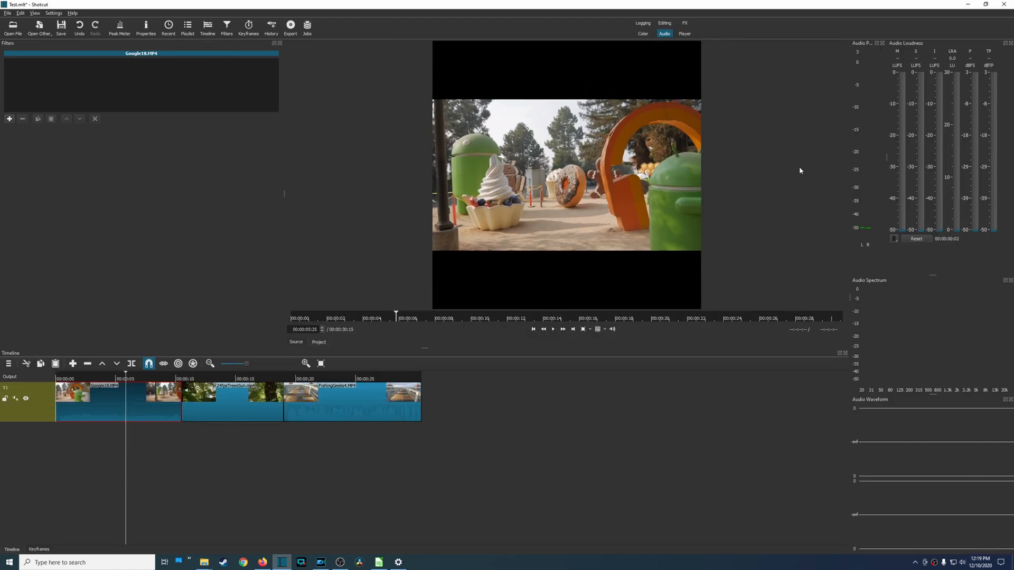
click(665, 23)
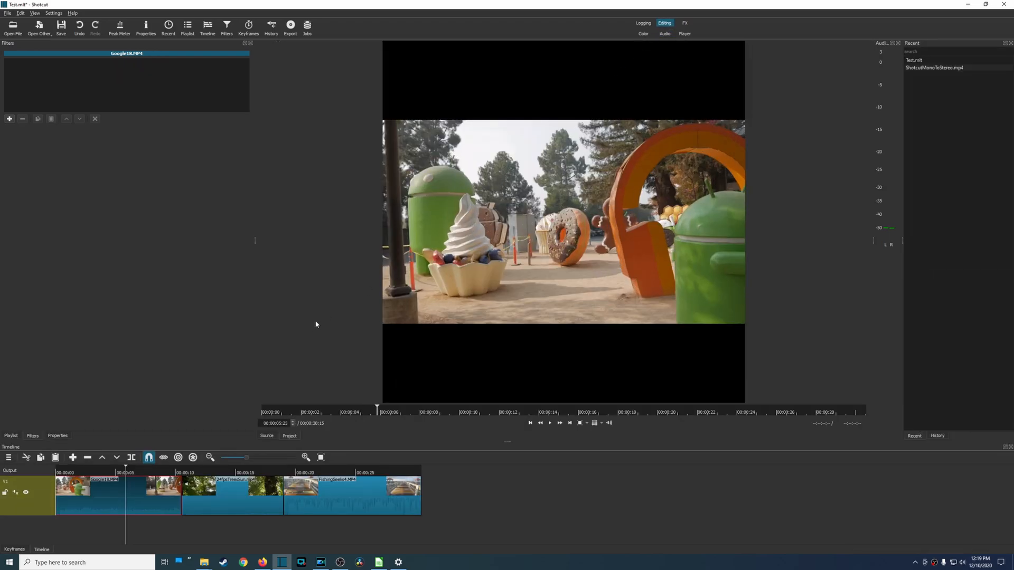
Step: Switch between the Playlist and Filters panels, ending on the project playlist
click(11, 436)
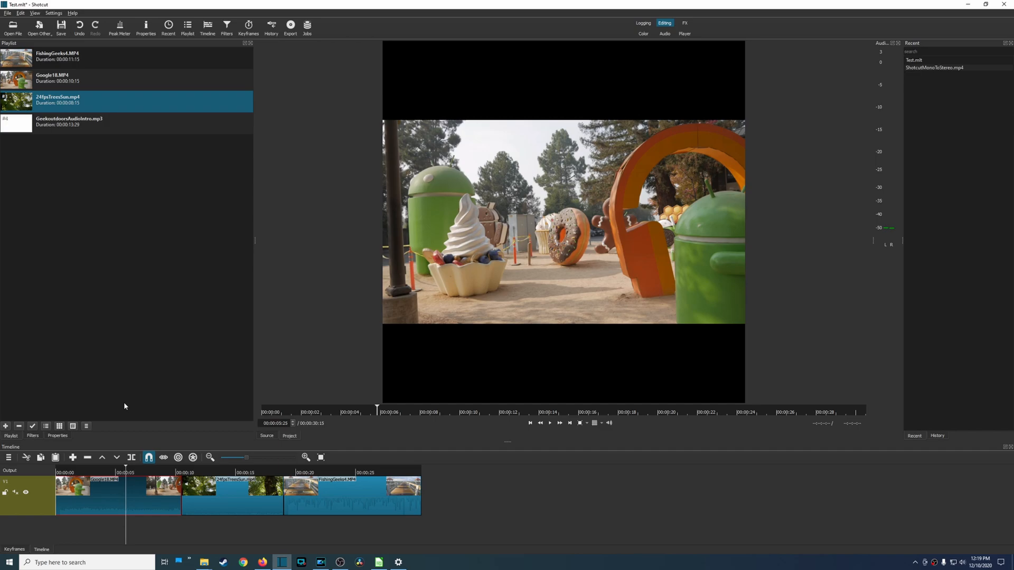
click(33, 436)
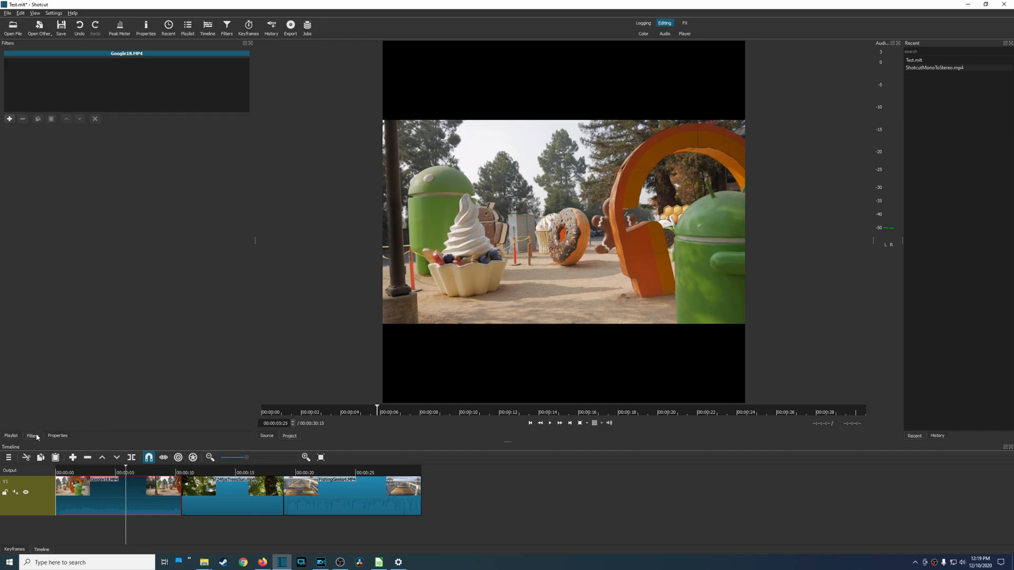
click(14, 437)
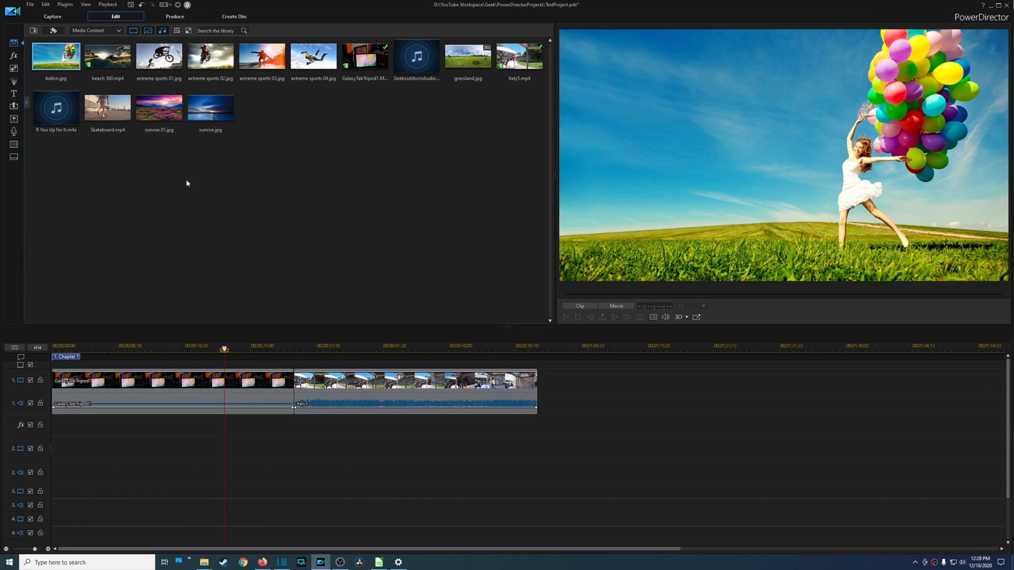
Step: Browse the Effect Room previewing BCC Vignette and Bubble, then the PiP objects and particle rooms
click(15, 57)
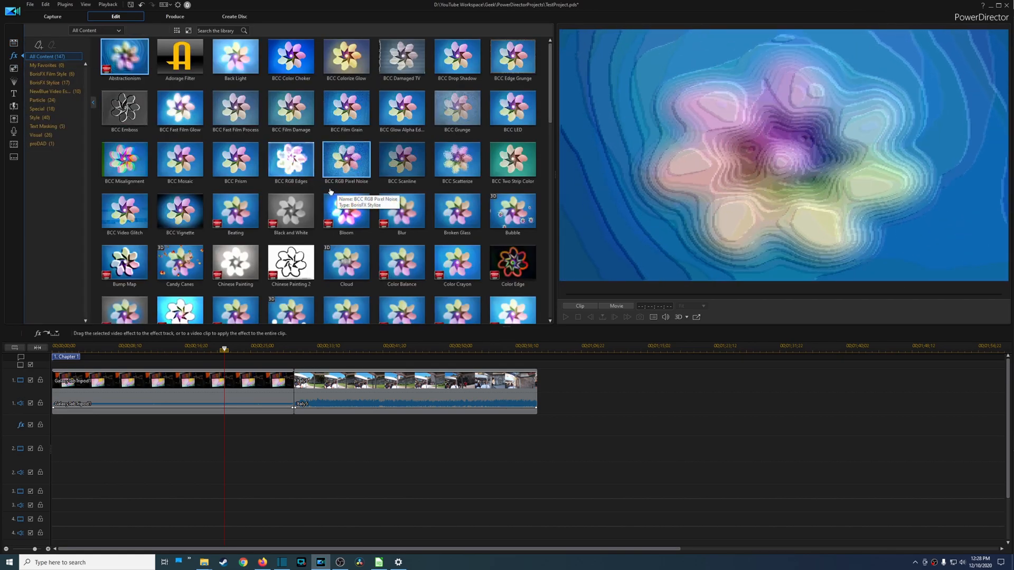
click(180, 213)
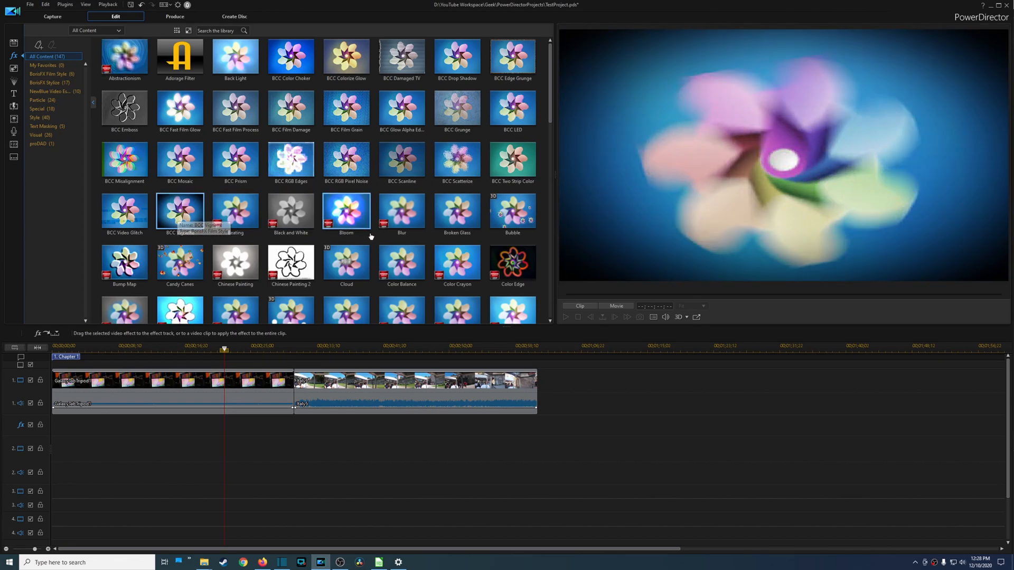
click(507, 218)
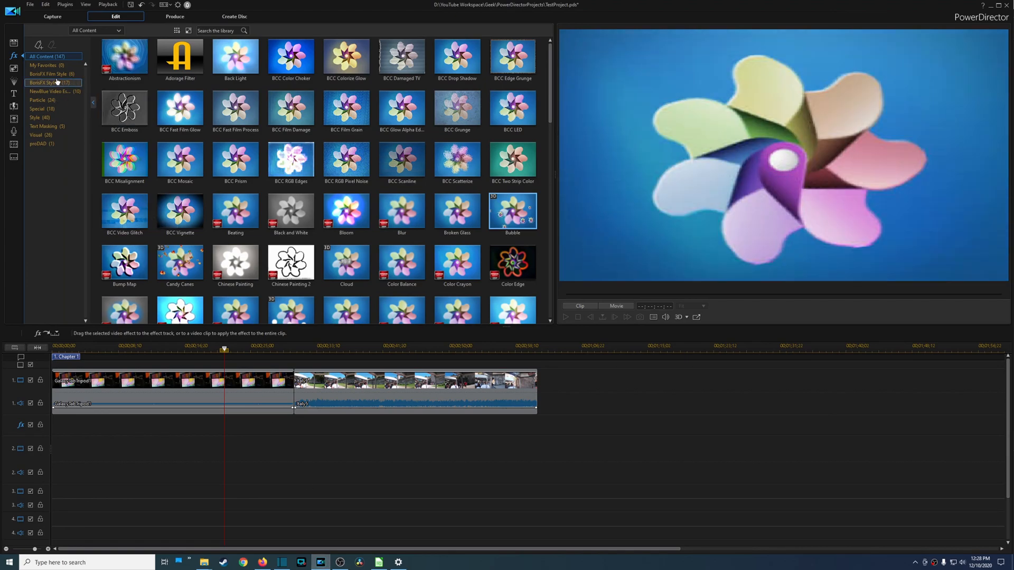
click(13, 70)
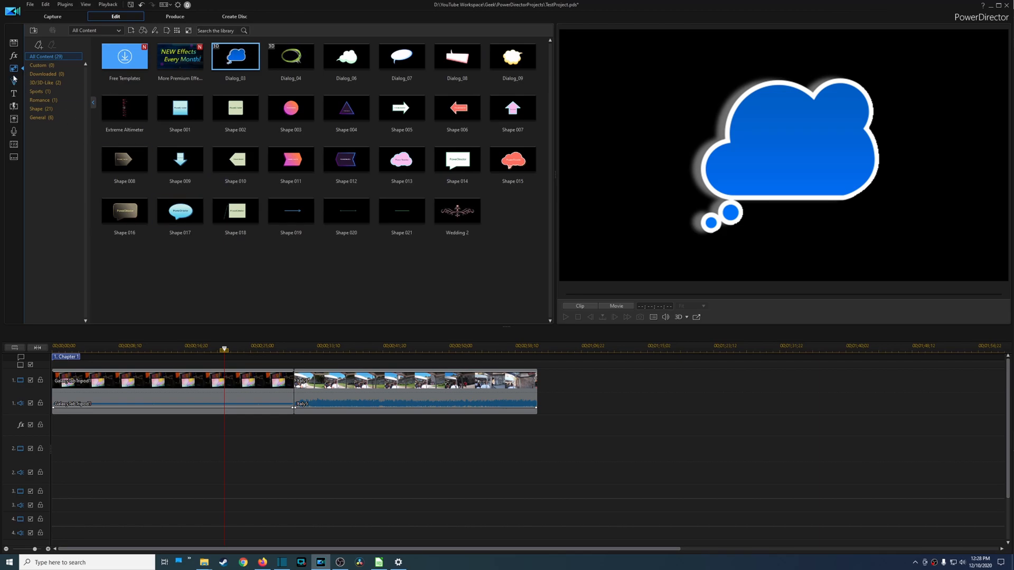
click(13, 82)
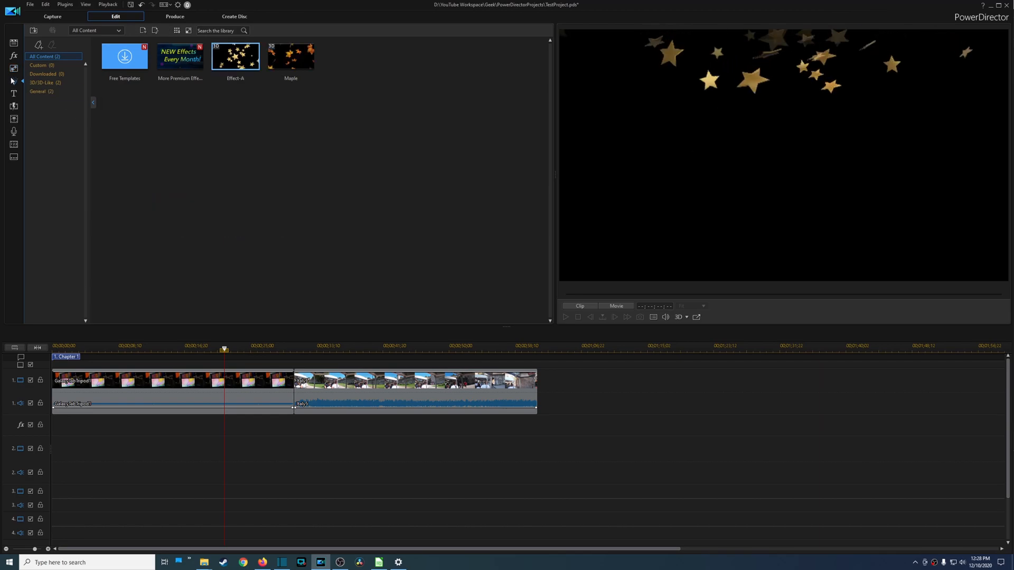
Step: Browse the title templates and transitions, preview Burning, then enter the Audio Mixing Room
click(14, 95)
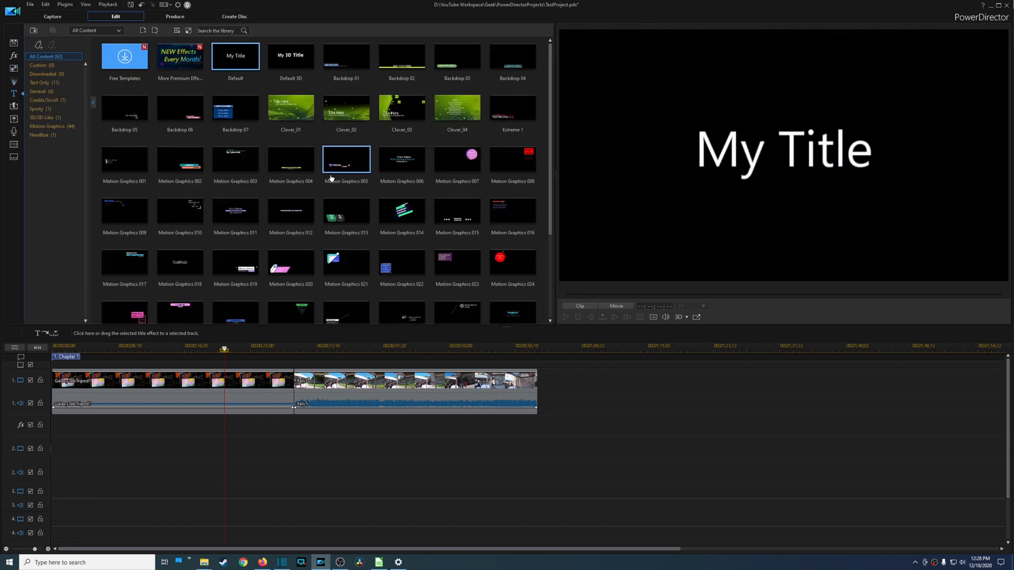
scroll(331, 179, down, 5)
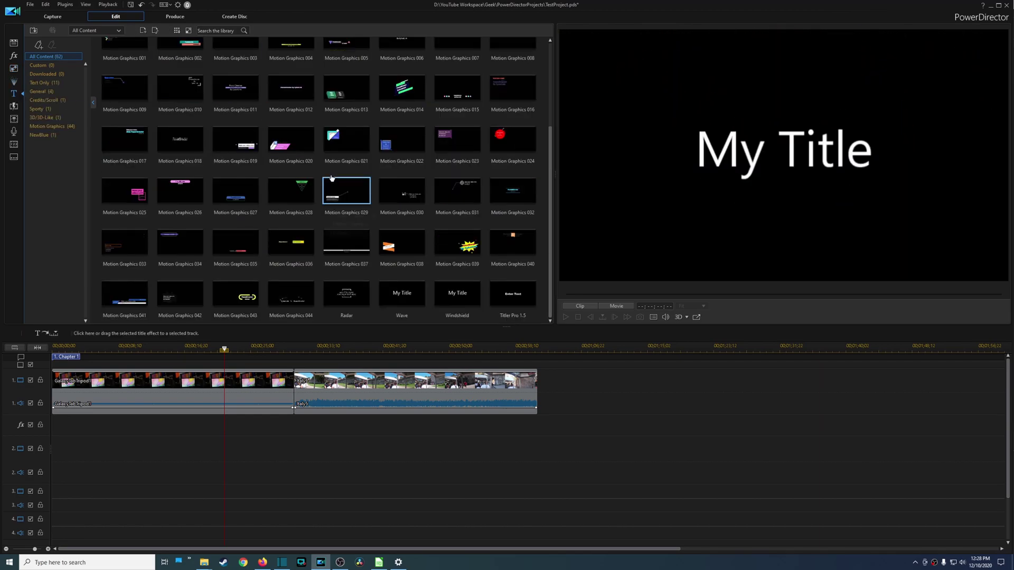
click(13, 107)
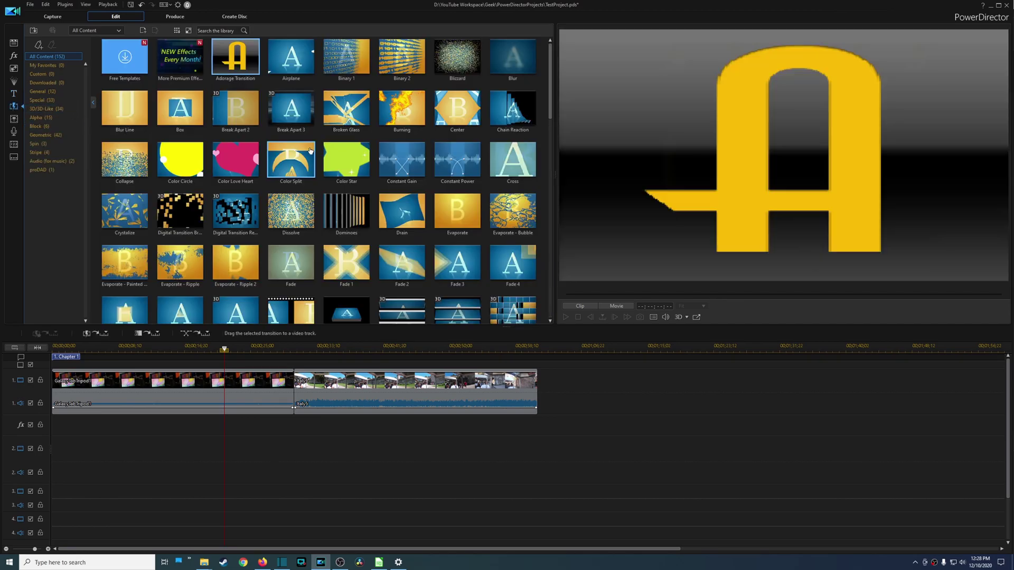
click(392, 112)
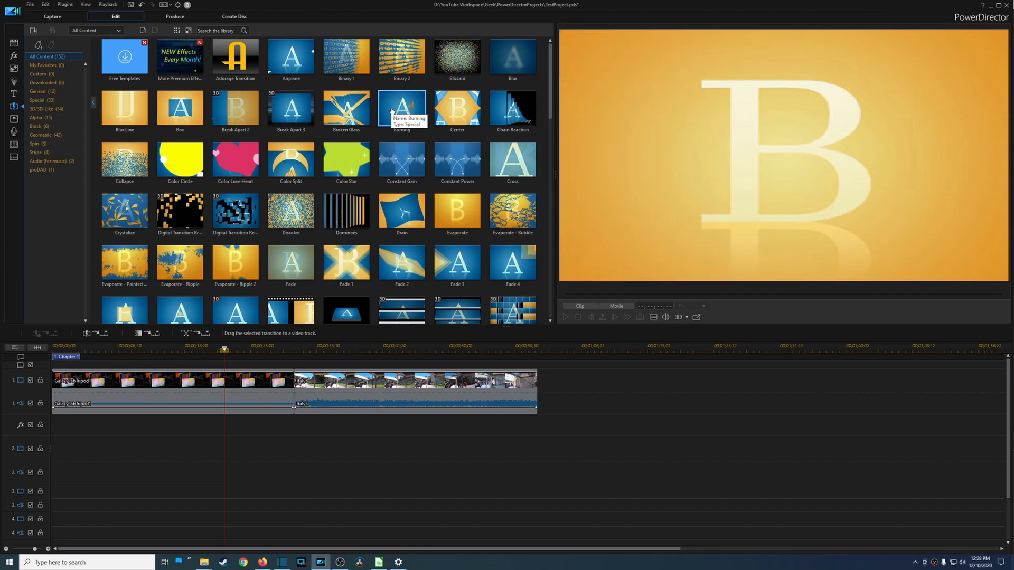
click(15, 121)
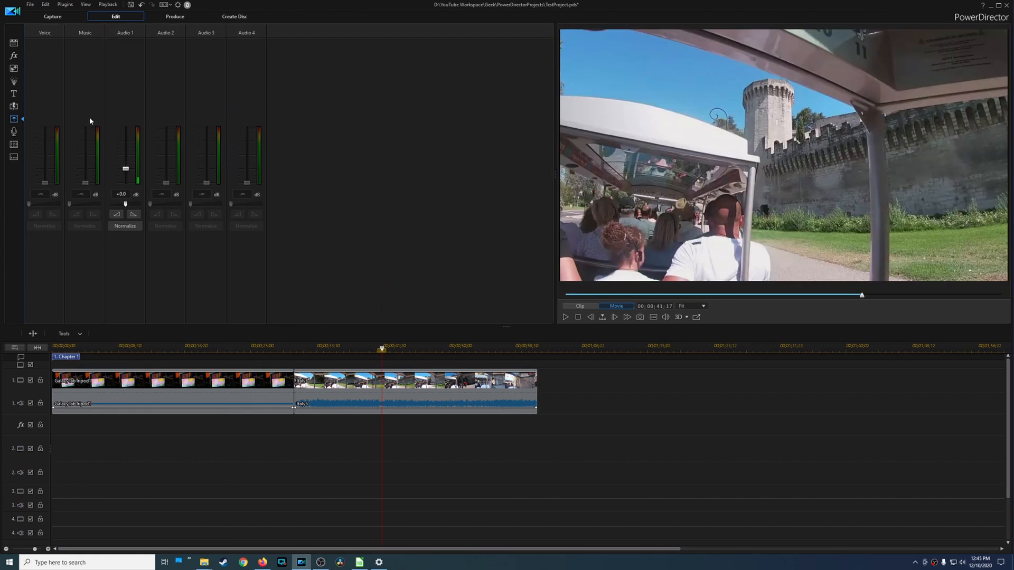
Step: Visit the Voice-Over Recording Room, then the Chapter Room (F11) and Subtitle Room (F12)
click(15, 133)
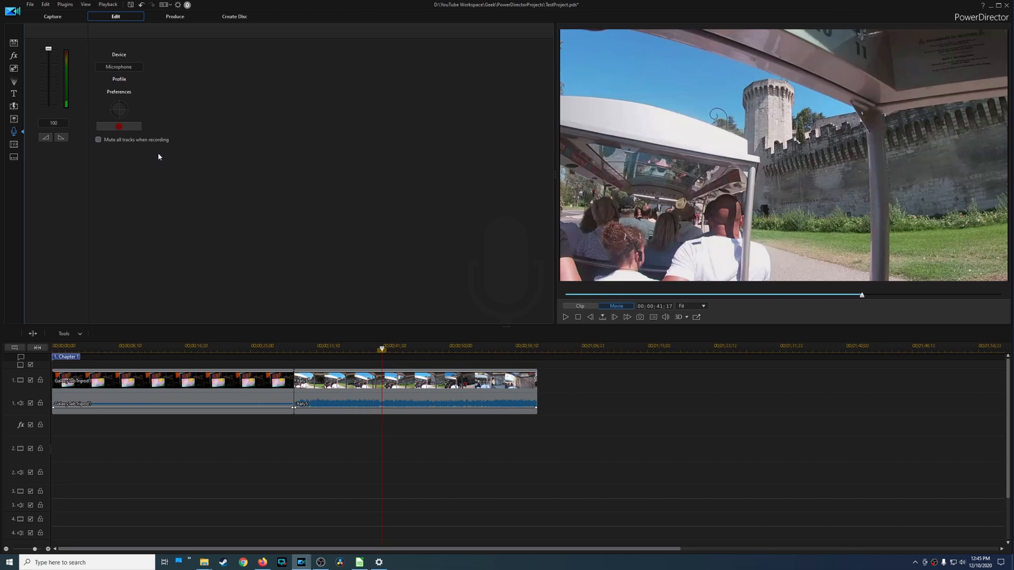
key(F11)
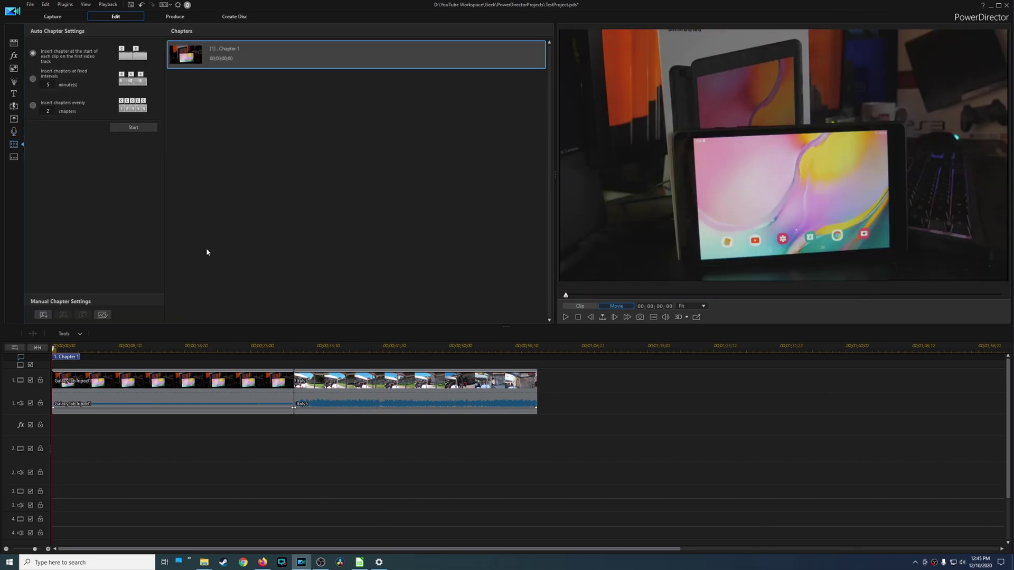
key(F12)
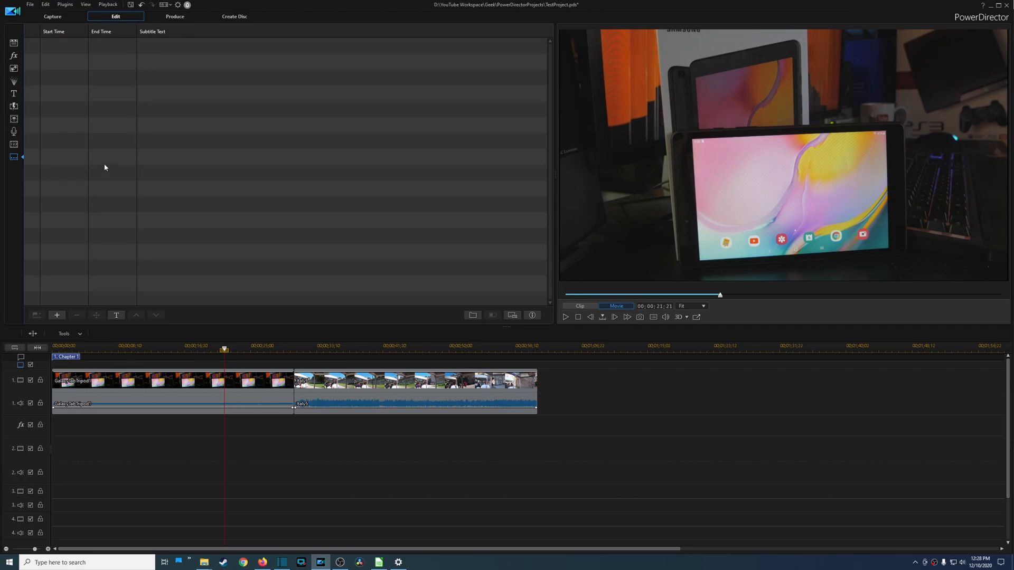
Step: Visit the Media, Effect and Title rooms, return to Media, then bring Shotcut to the front
click(14, 43)
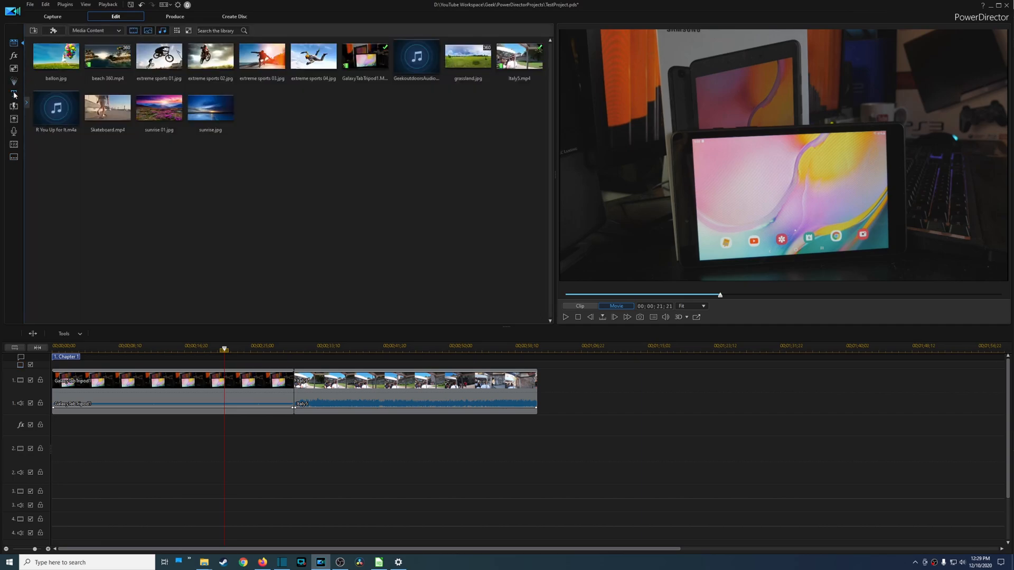
click(14, 55)
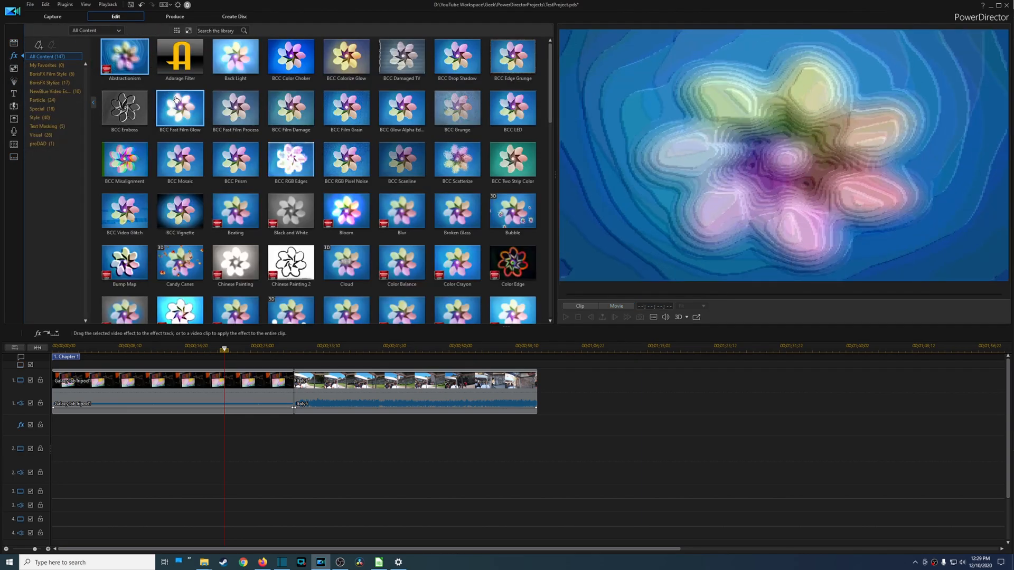
click(14, 93)
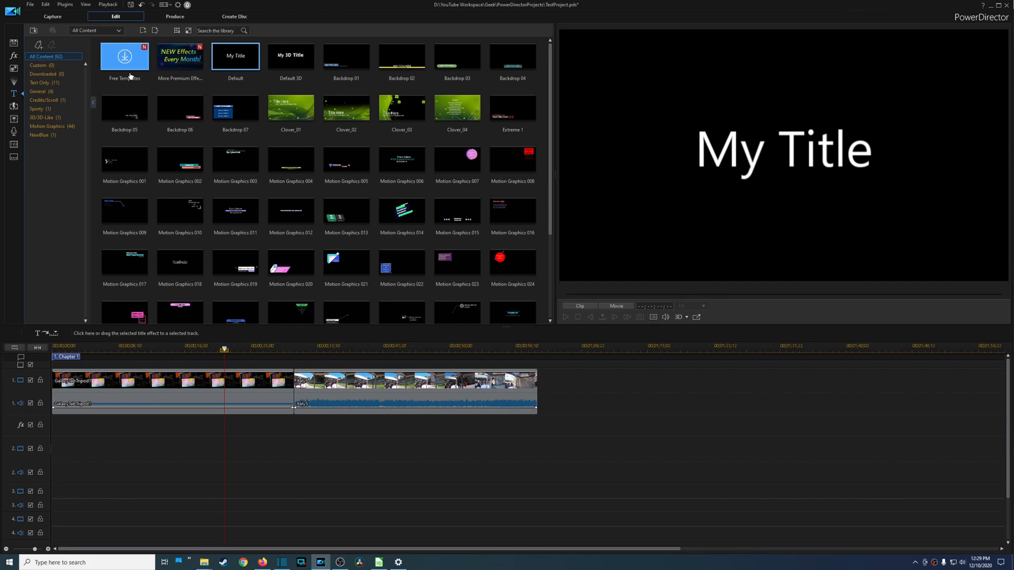
click(14, 43)
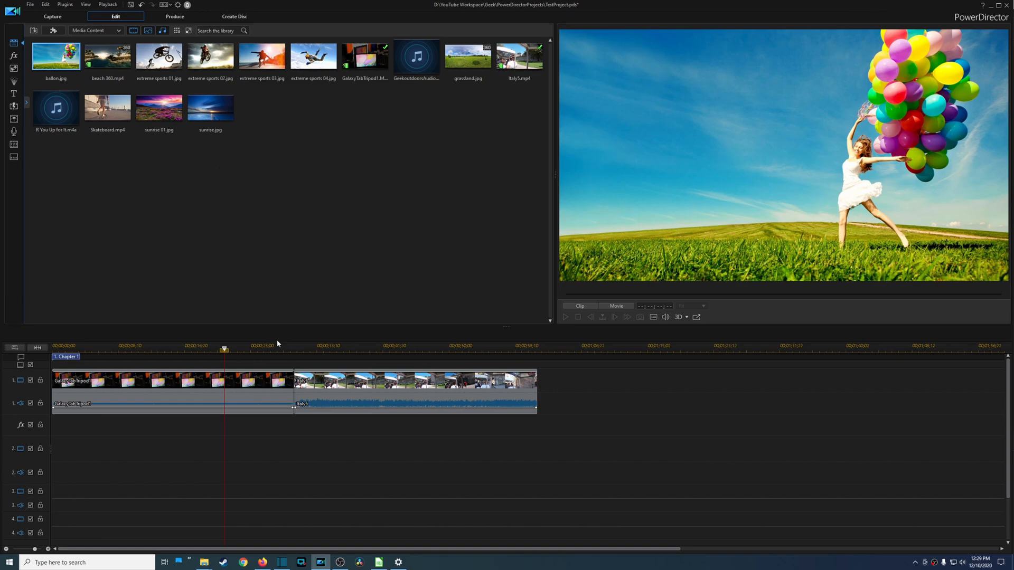
click(282, 563)
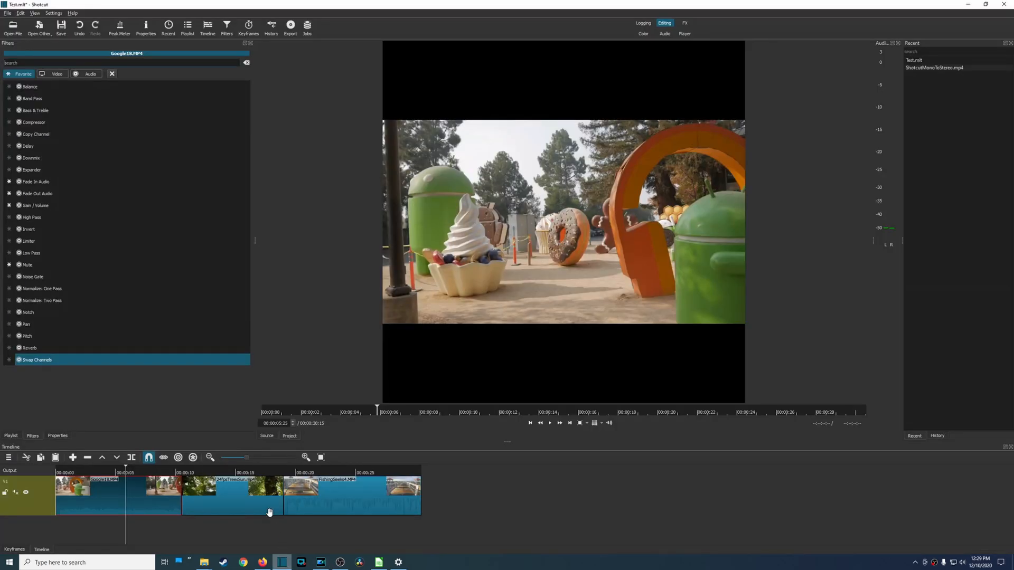
Step: Glance at PowerDirector, then in Shotcut move the playhead and select the 24fpsTreesSun.mp4 clip
click(321, 563)
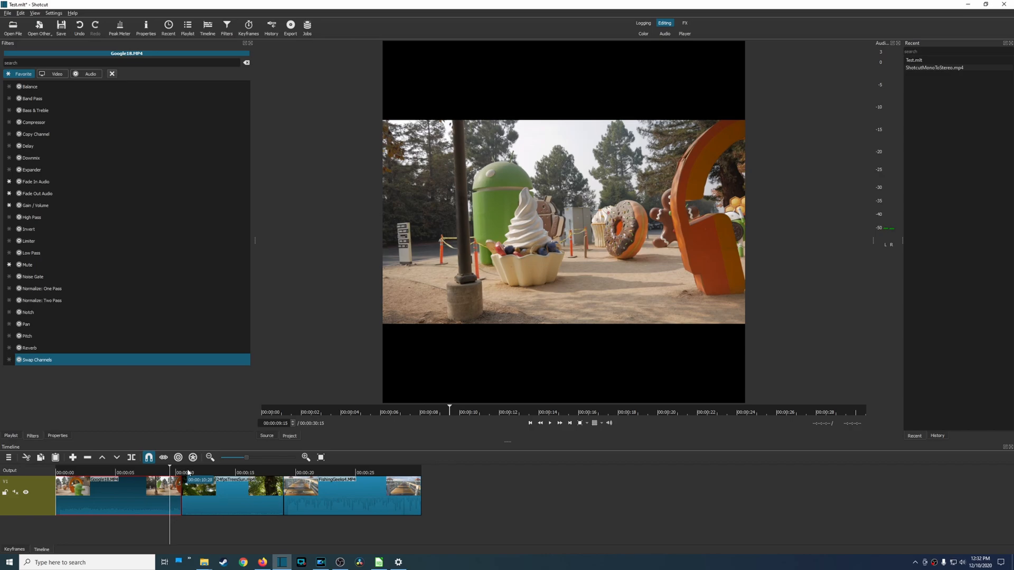
click(189, 472)
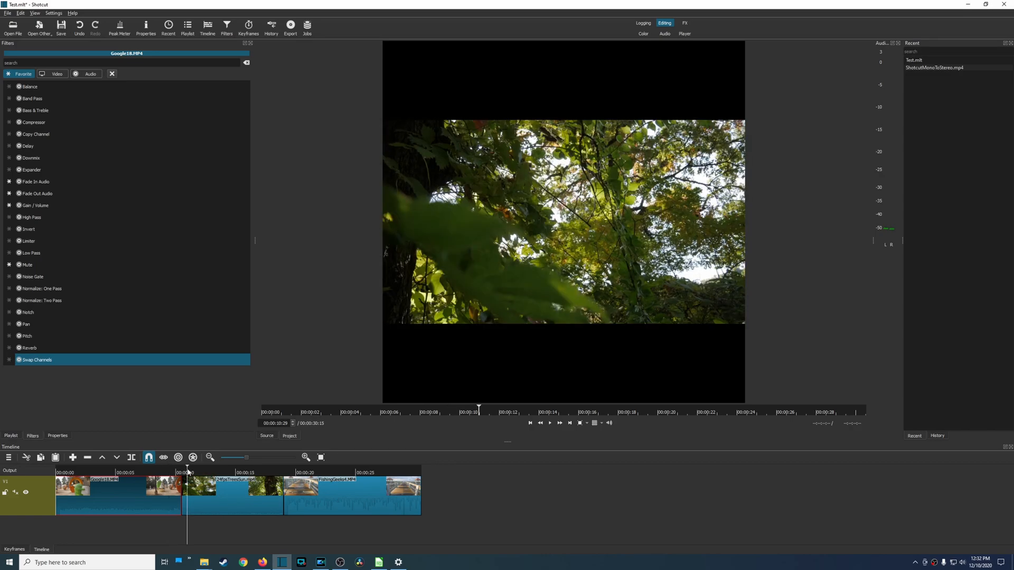
click(209, 500)
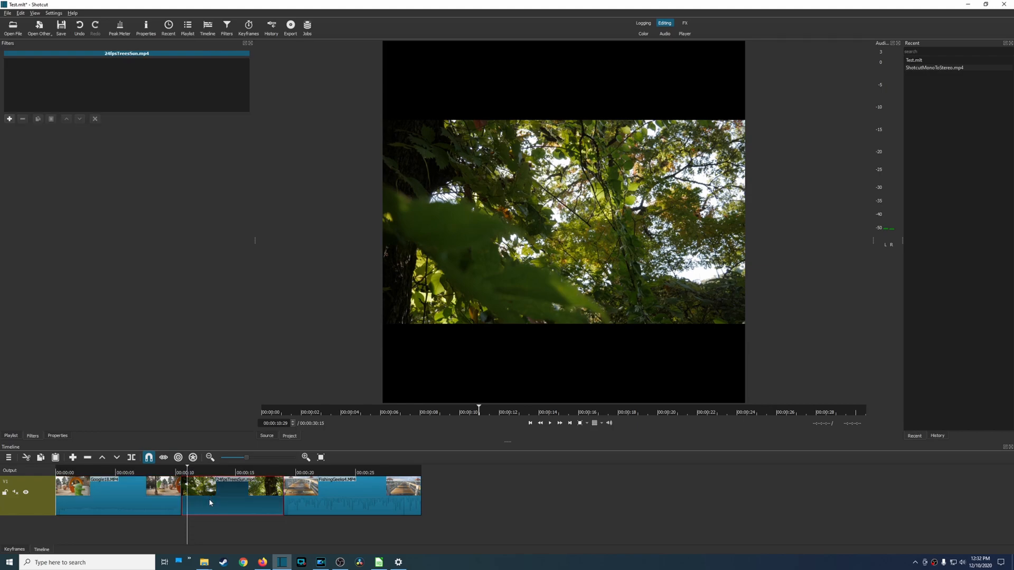
click(213, 472)
Step: Jump ahead to select the FishingGeeks4.MP4 pier clip, then switch back to PowerDirector
click(299, 472)
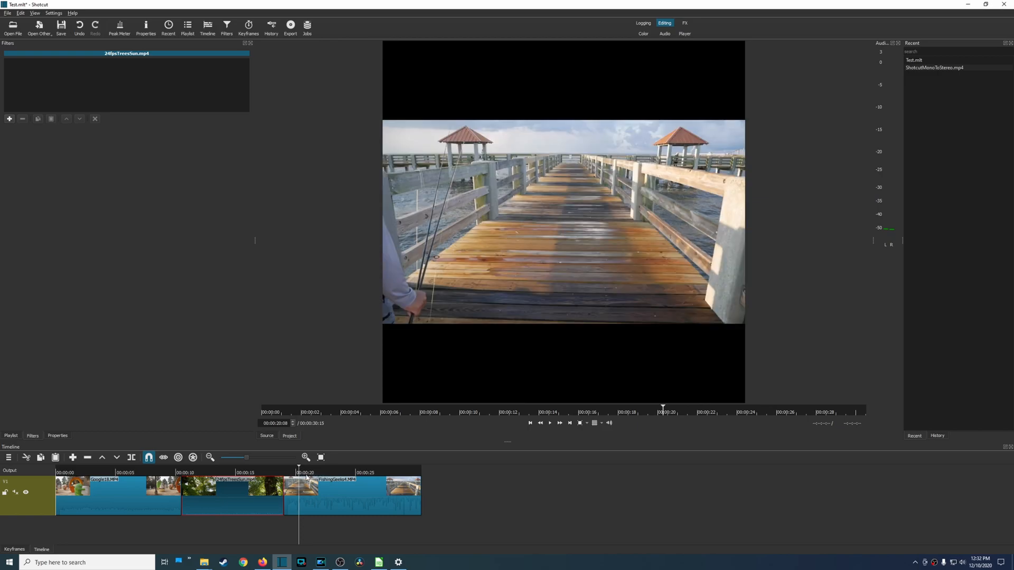
click(314, 492)
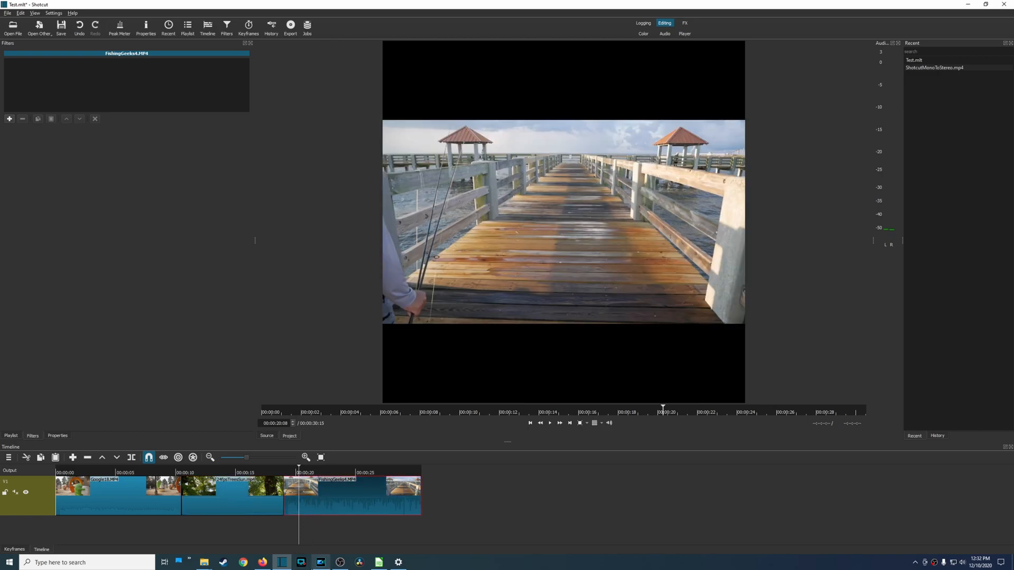
click(321, 563)
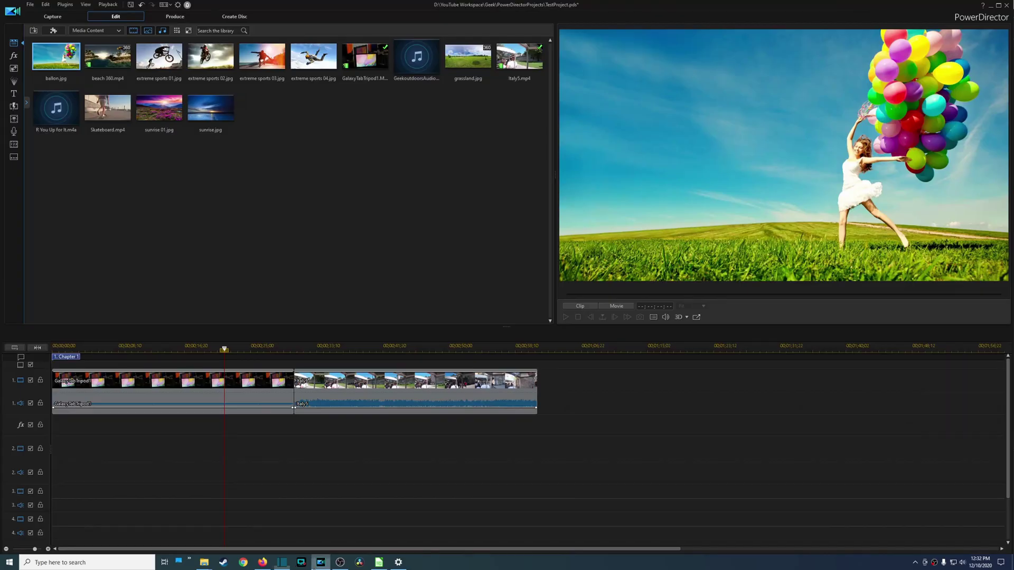
Step: Select then deselect the first clip, preview the Italy tram clip at about 32 and 37 seconds, then switch to Shotcut
click(246, 404)
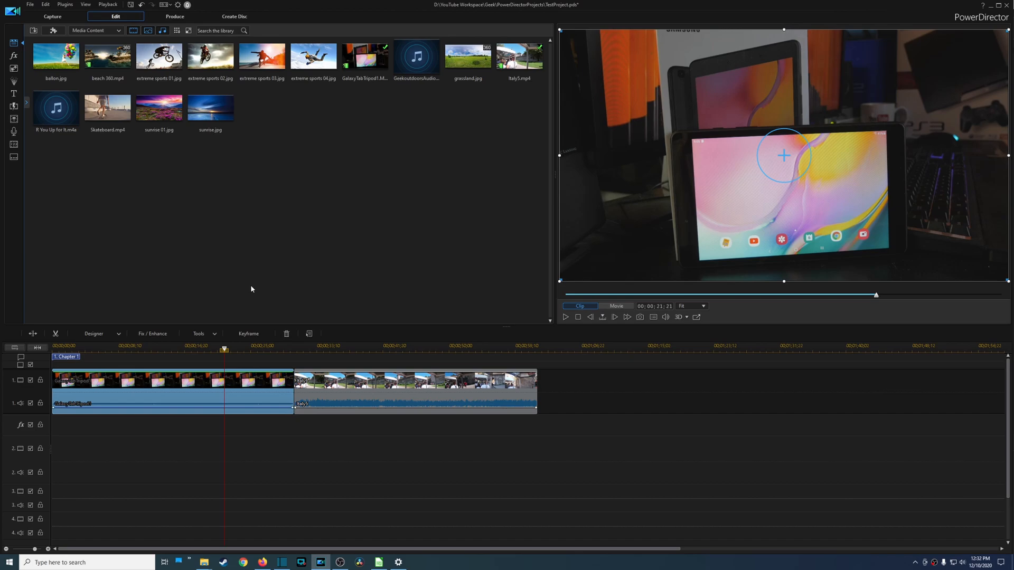
click(311, 356)
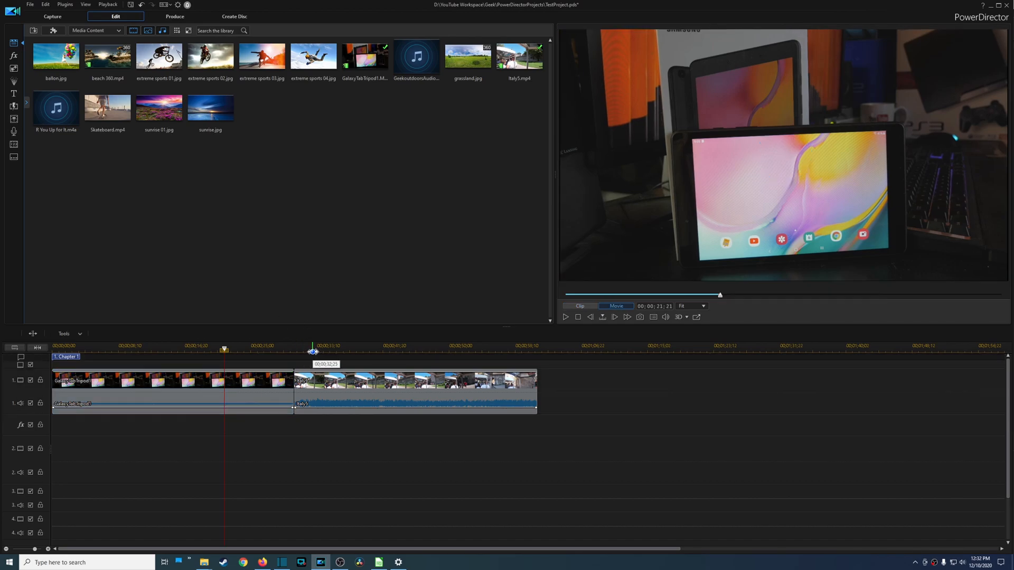
click(314, 349)
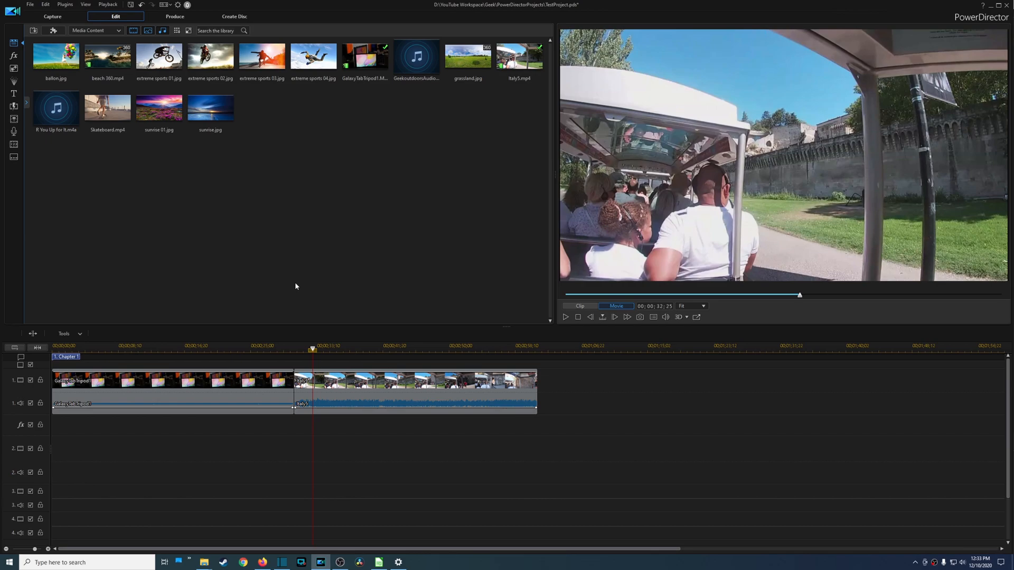
click(350, 347)
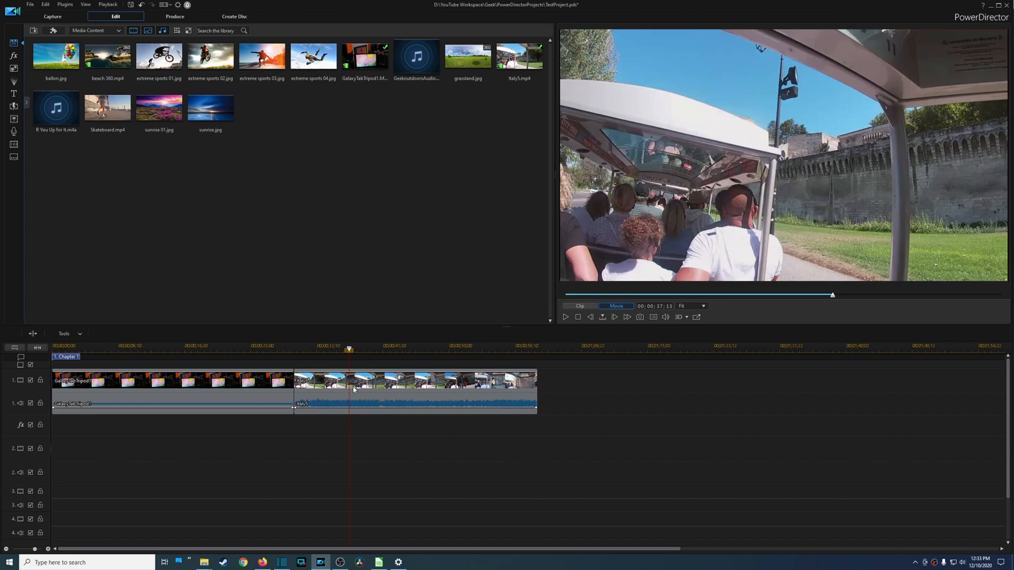
click(284, 564)
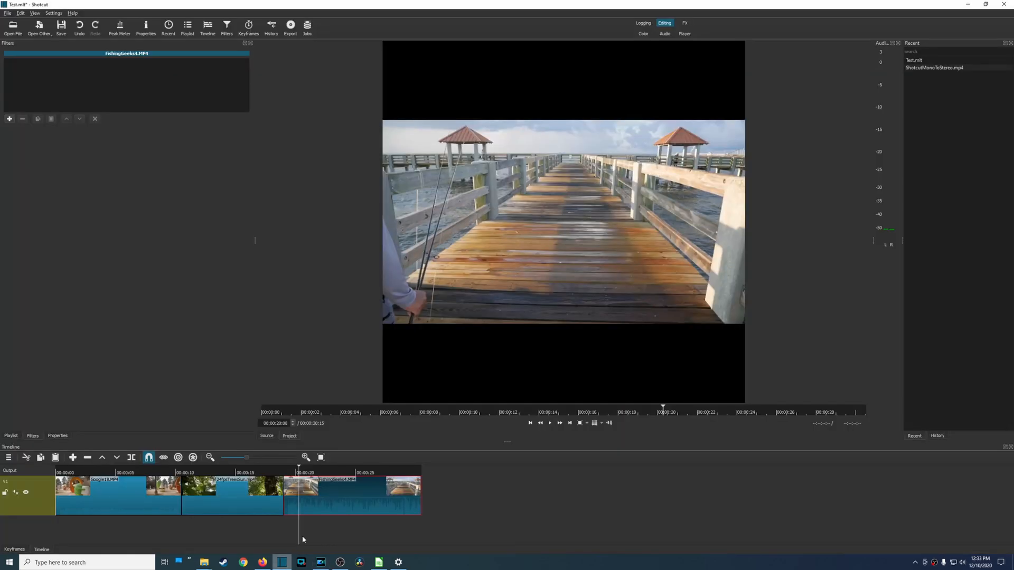
Step: Preview the pier clip around 23 seconds, then select the Google18.MP4 clip near 7 seconds
click(342, 471)
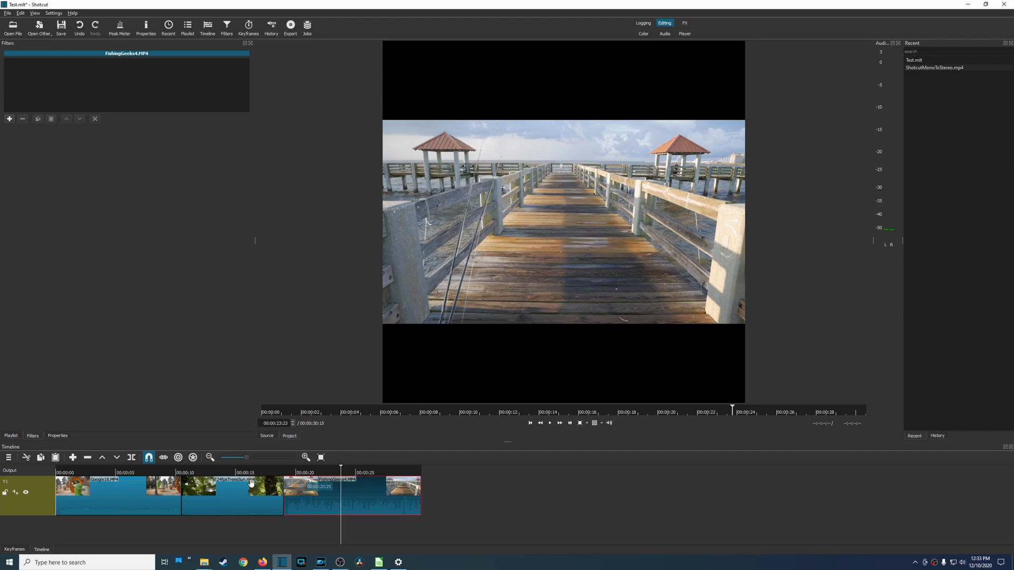
click(149, 474)
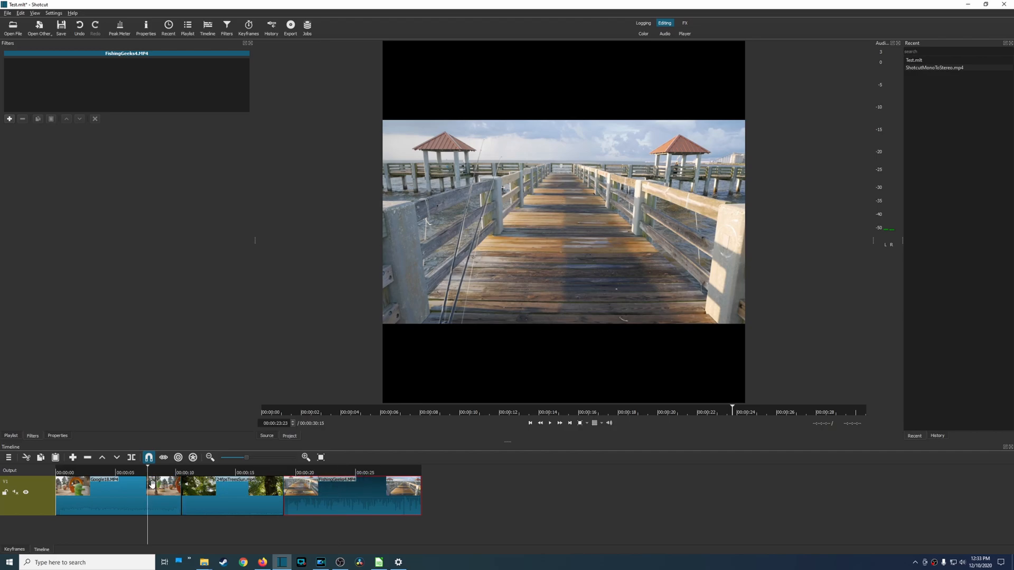
click(153, 491)
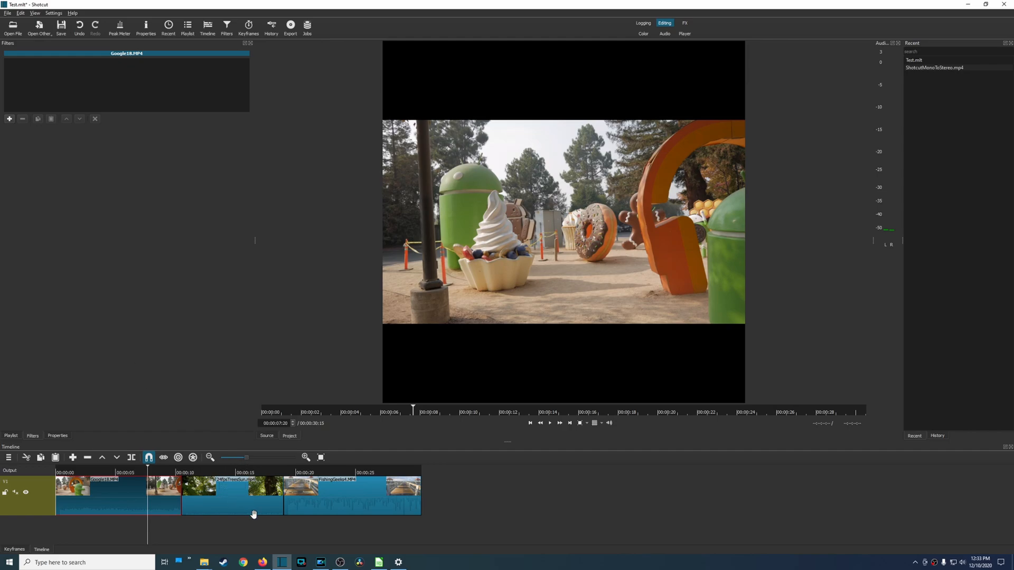
Step: Return to PowerDirector, show the tram-ride frame at about 41 seconds, then glance back at Shotcut
click(321, 563)
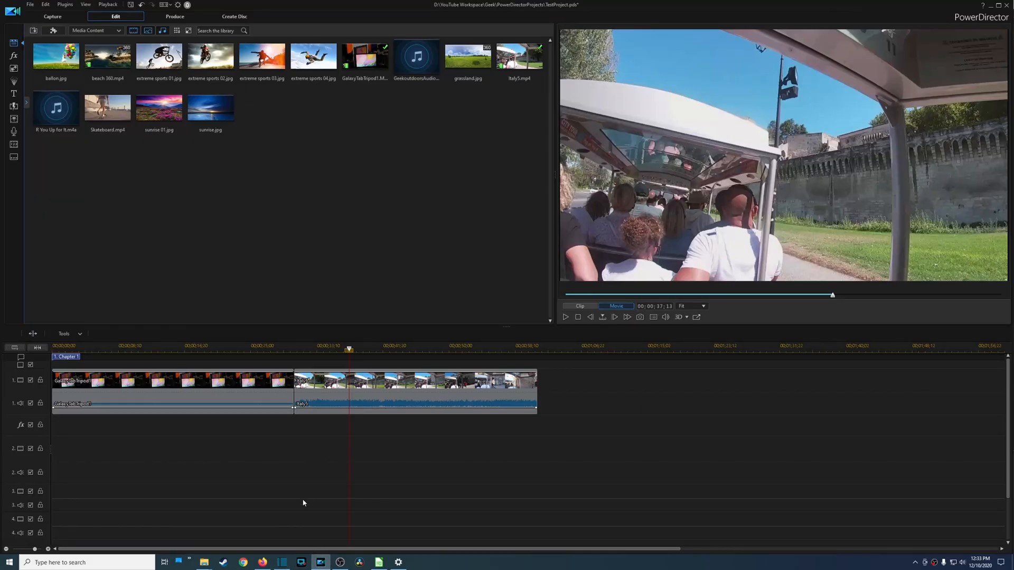
click(382, 351)
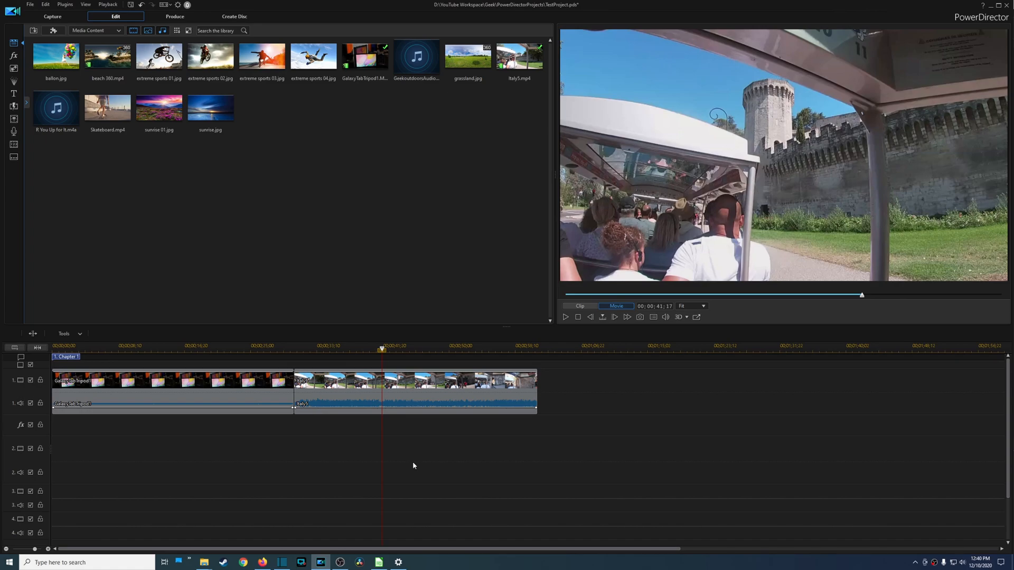
click(283, 563)
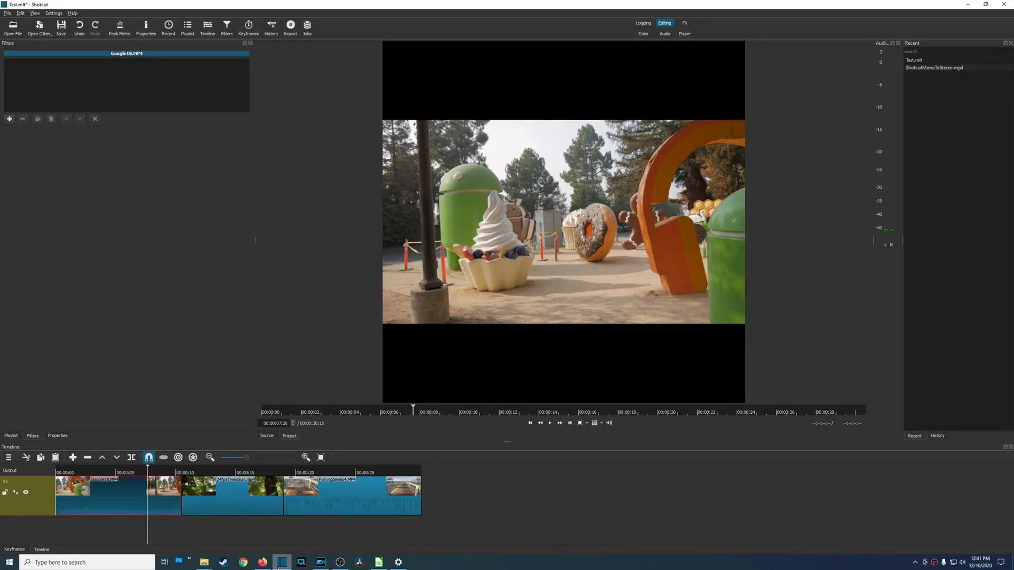
click(319, 563)
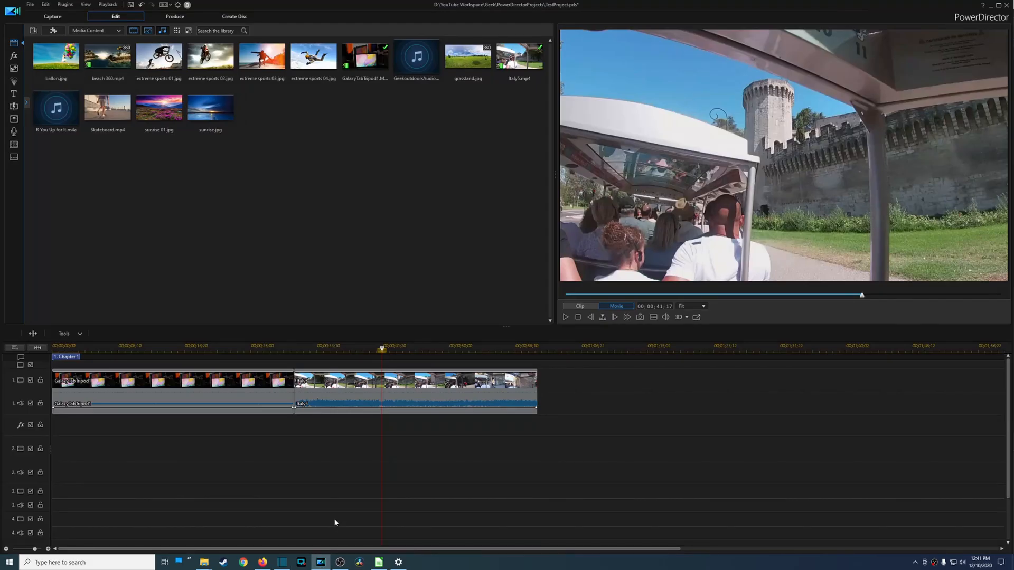